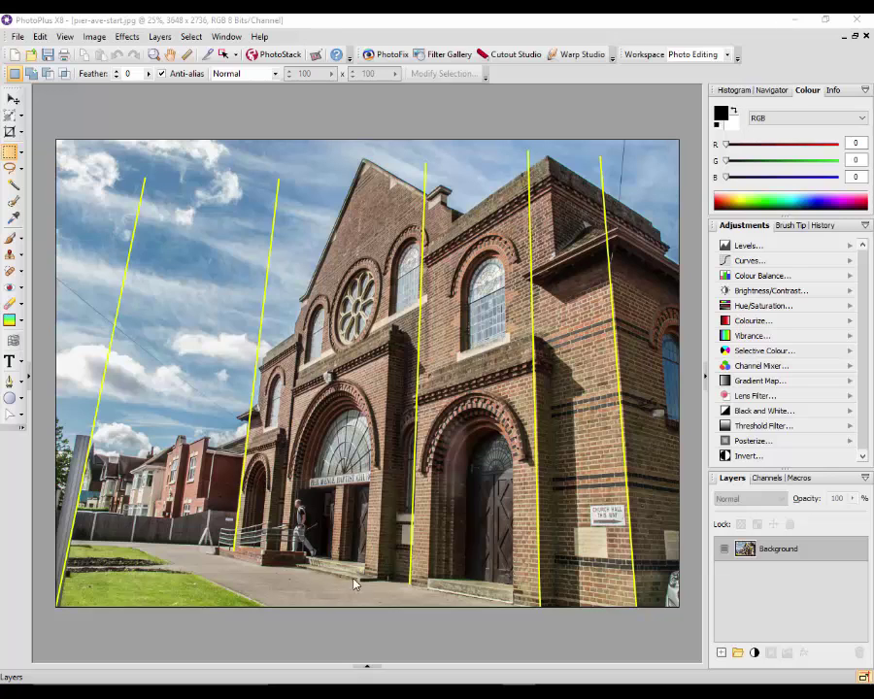
# - Switch to the blank 3500 x 2500 Untitled1 document and activate the Pen Tool
pyautogui.click(368, 668)
pyautogui.click(215, 611)
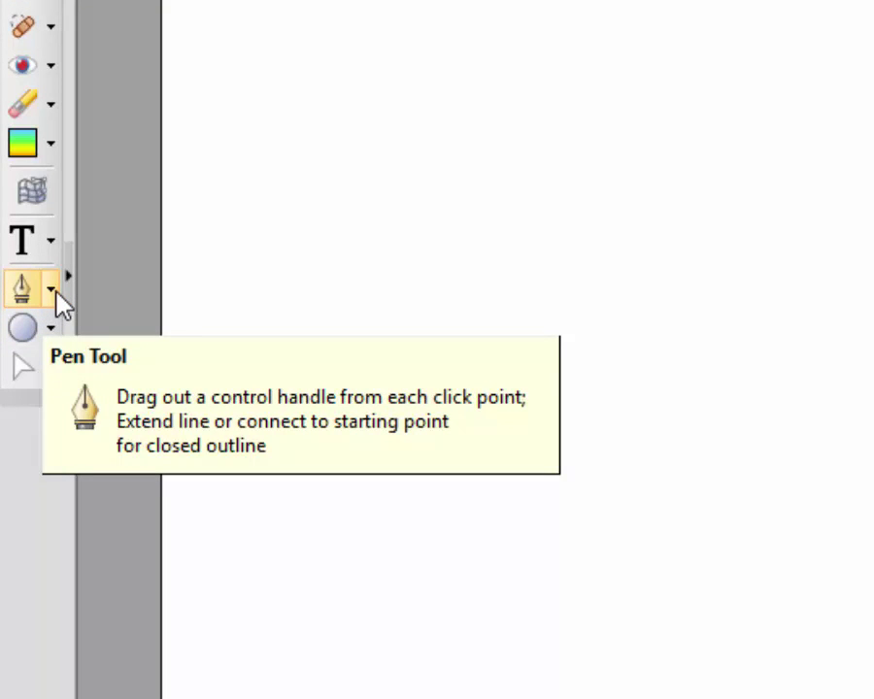
pyautogui.click(56, 293)
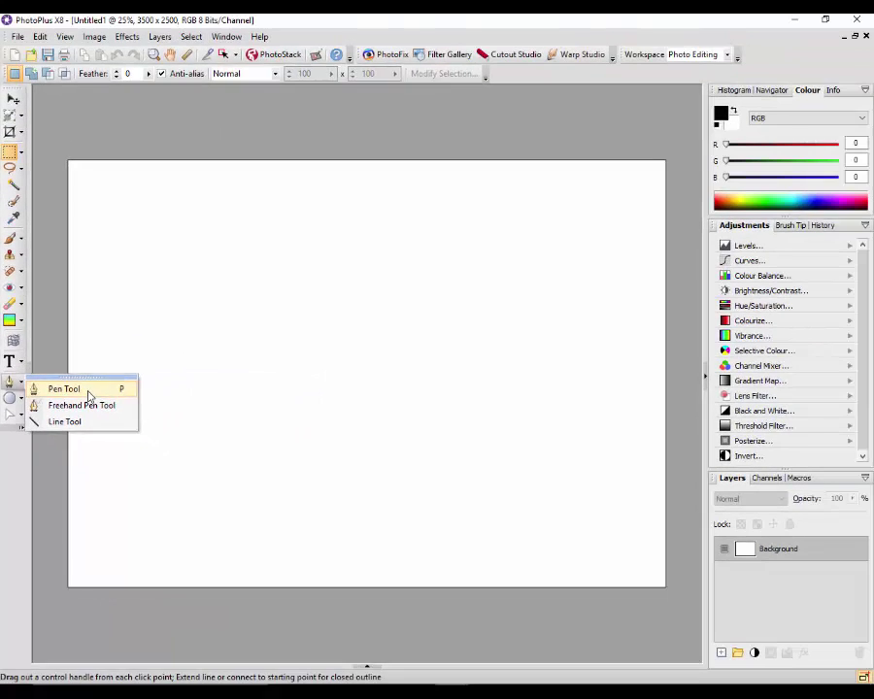
pyautogui.click(129, 366)
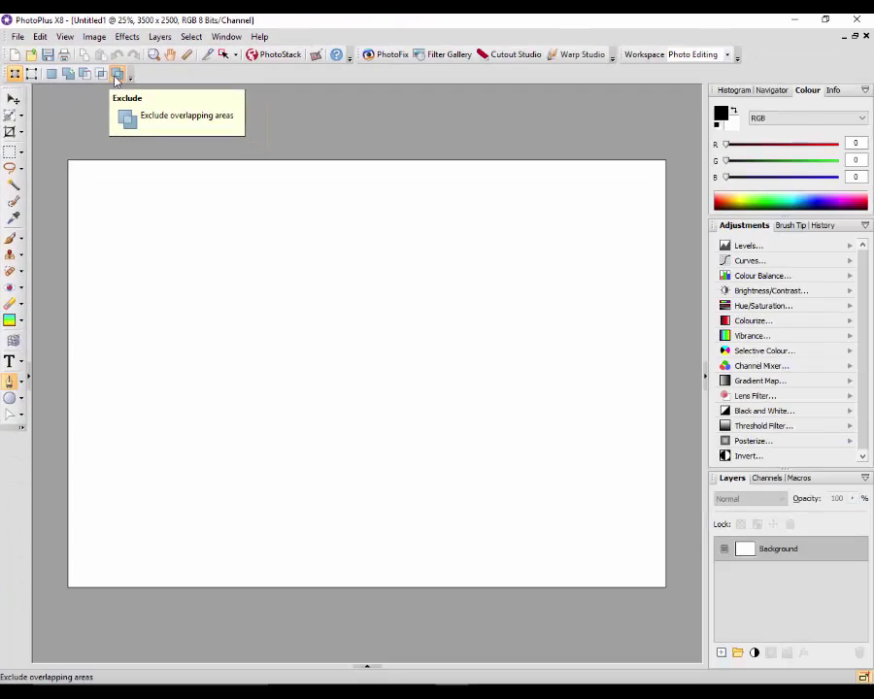
pyautogui.click(320, 201)
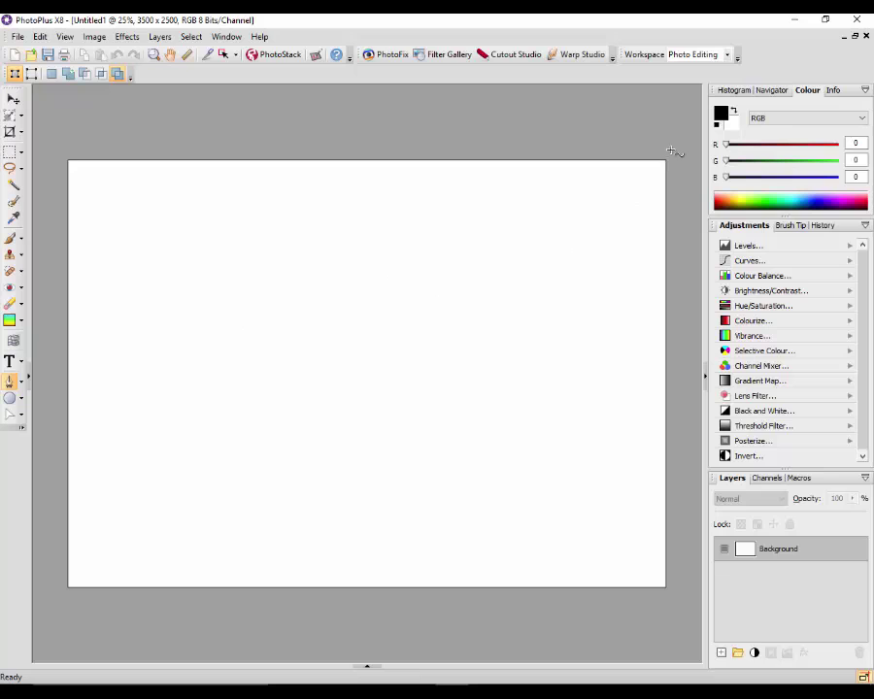
# - Set the foreground colour to red, RGB 223, 12, 12
pyautogui.click(721, 114)
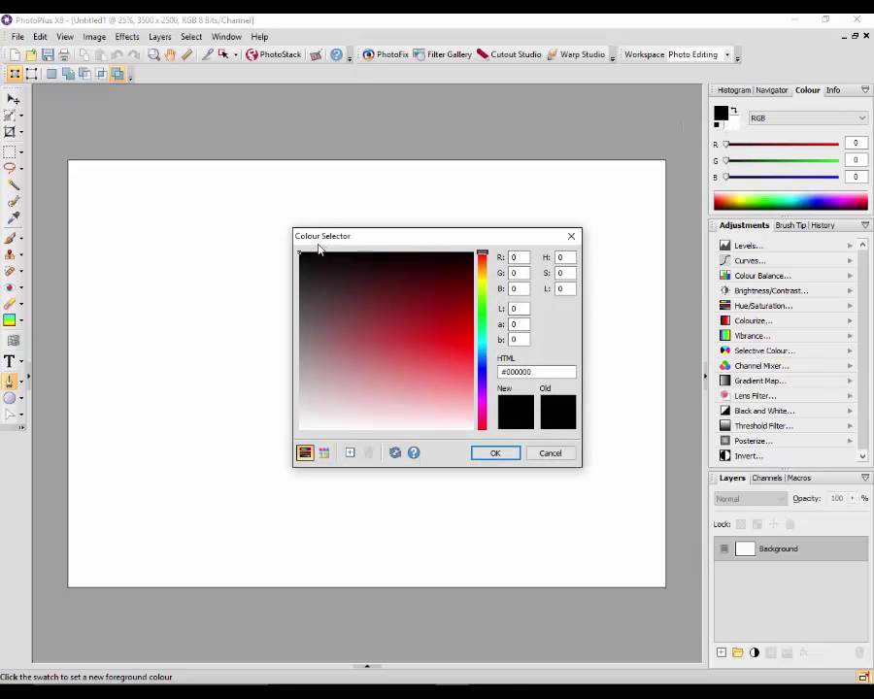
pyautogui.click(455, 334)
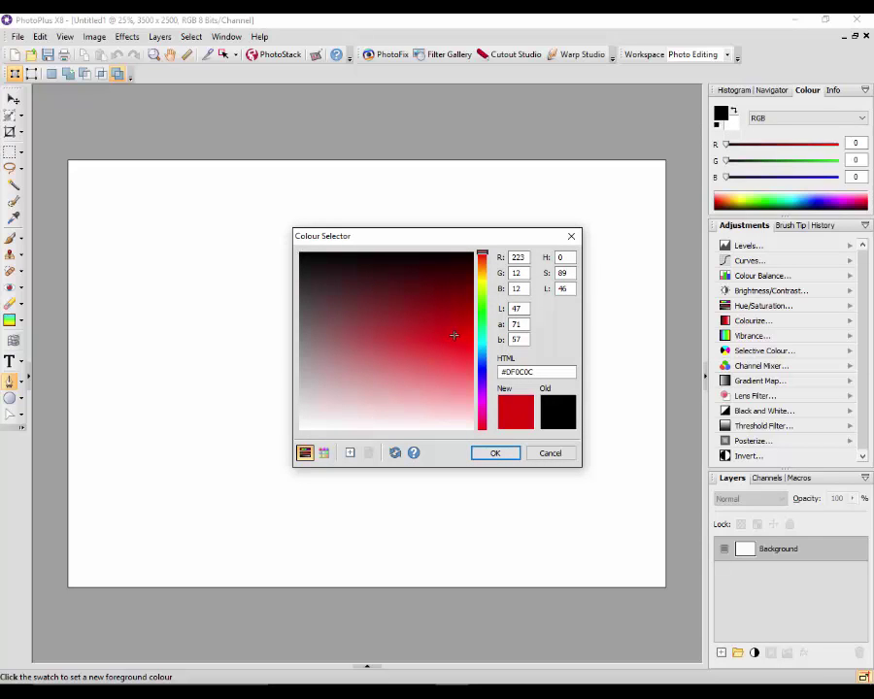
pyautogui.click(495, 454)
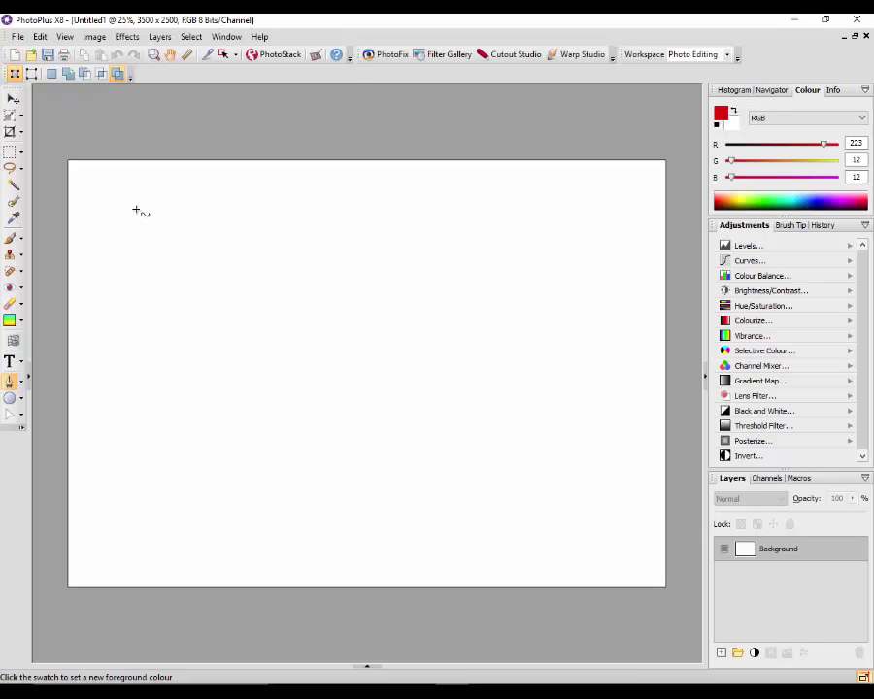
# - Draw a small two-node curved shape with the Pen Tool near the canvas's upper-left corner, on a shape layer
pyautogui.moveTo(136, 210); pyautogui.dragTo(182, 211)
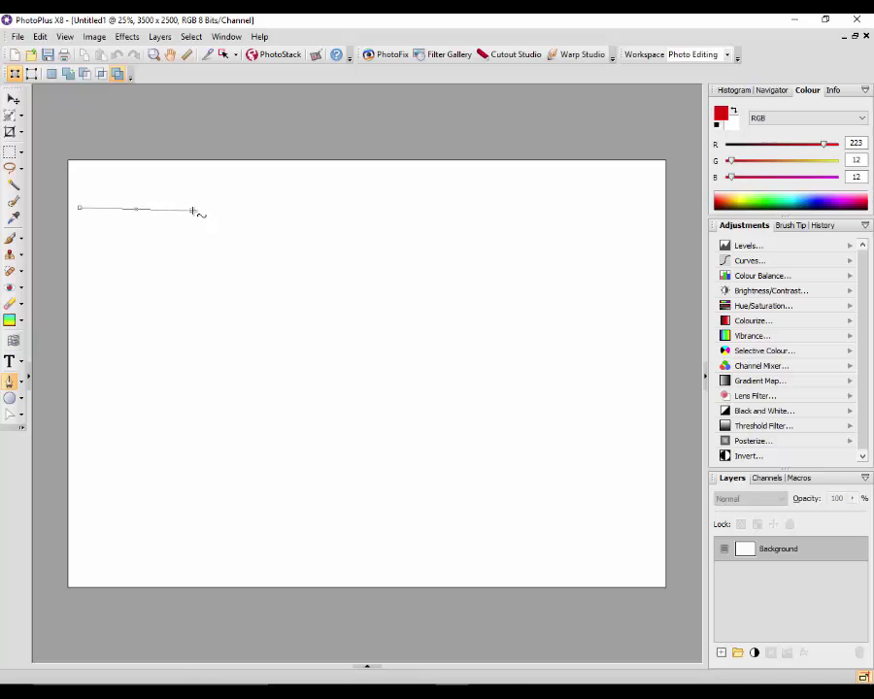
pyautogui.moveTo(196, 211); pyautogui.dragTo(196, 252)
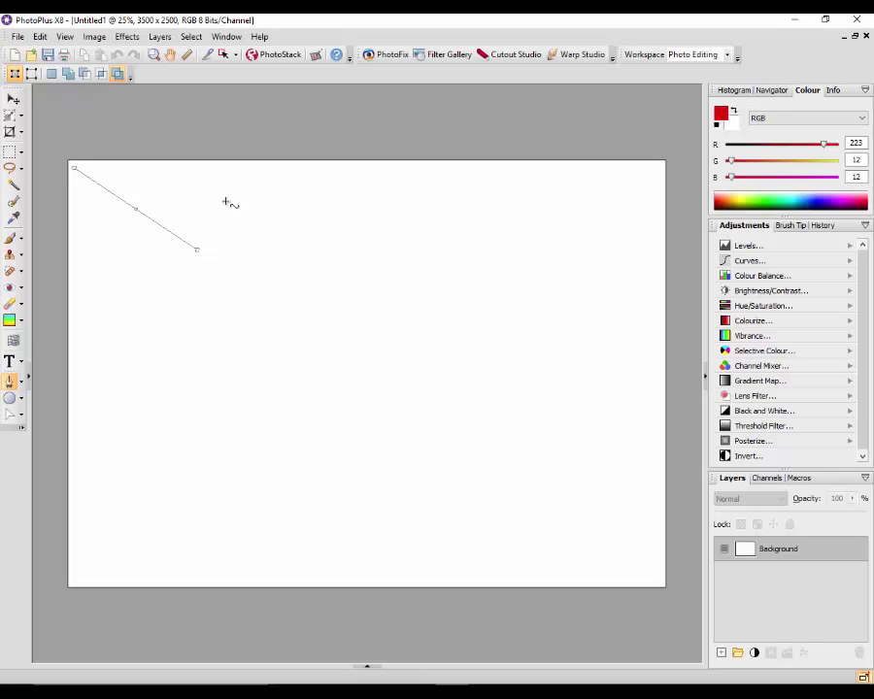
pyautogui.moveTo(225, 202); pyautogui.dragTo(204, 295)
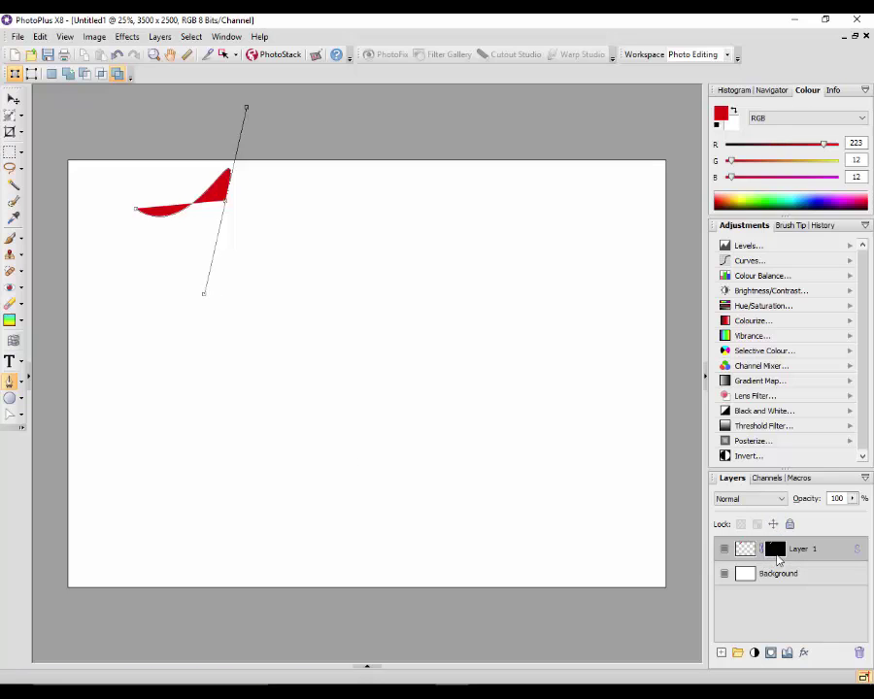
# - Delete the red shape layer's vector mask and the layer itself, leaving only the Background layer
pyautogui.rightClick(777, 559)
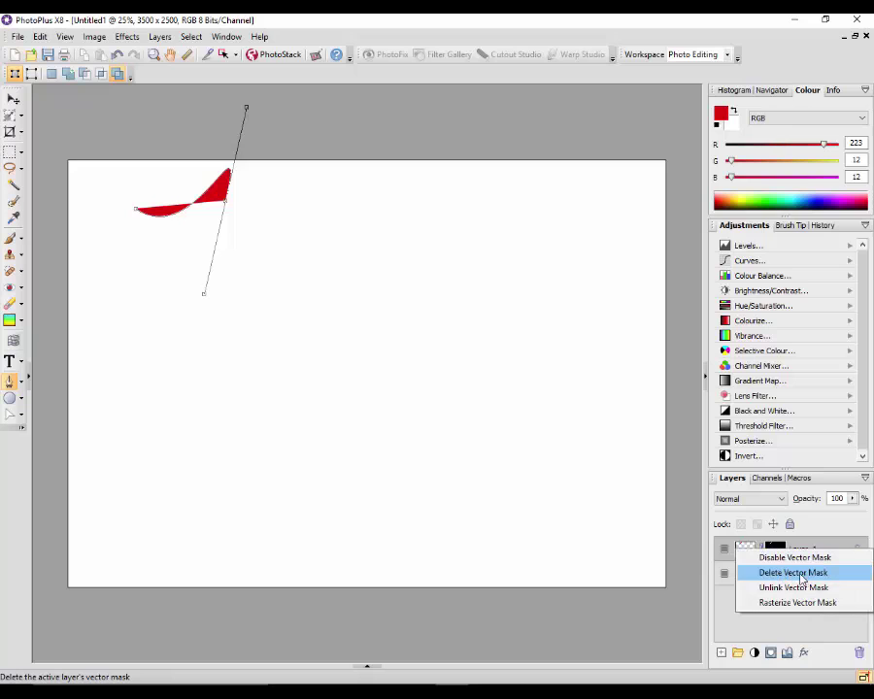
pyautogui.click(794, 573)
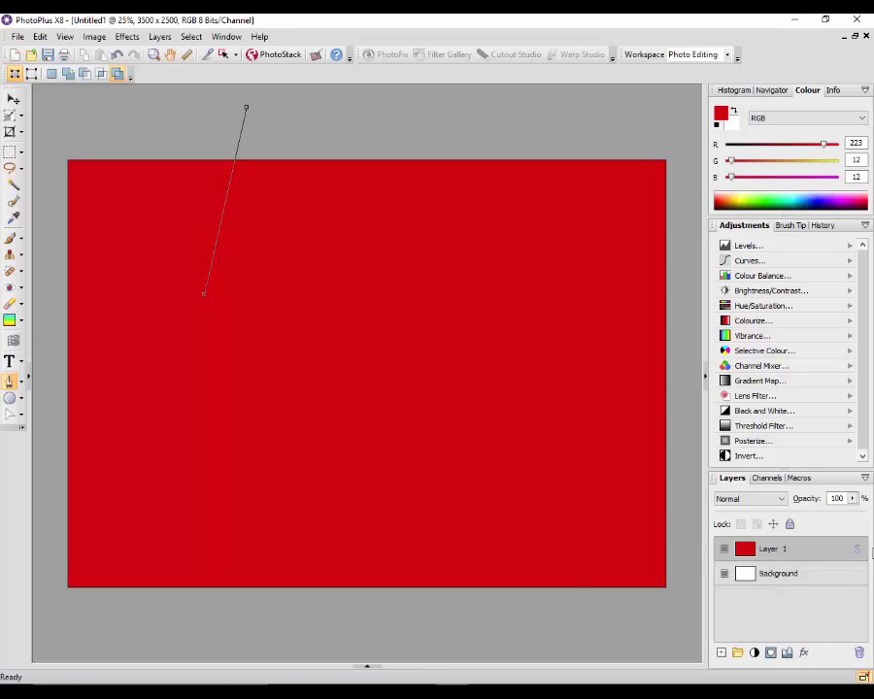
pyautogui.rightClick(762, 559)
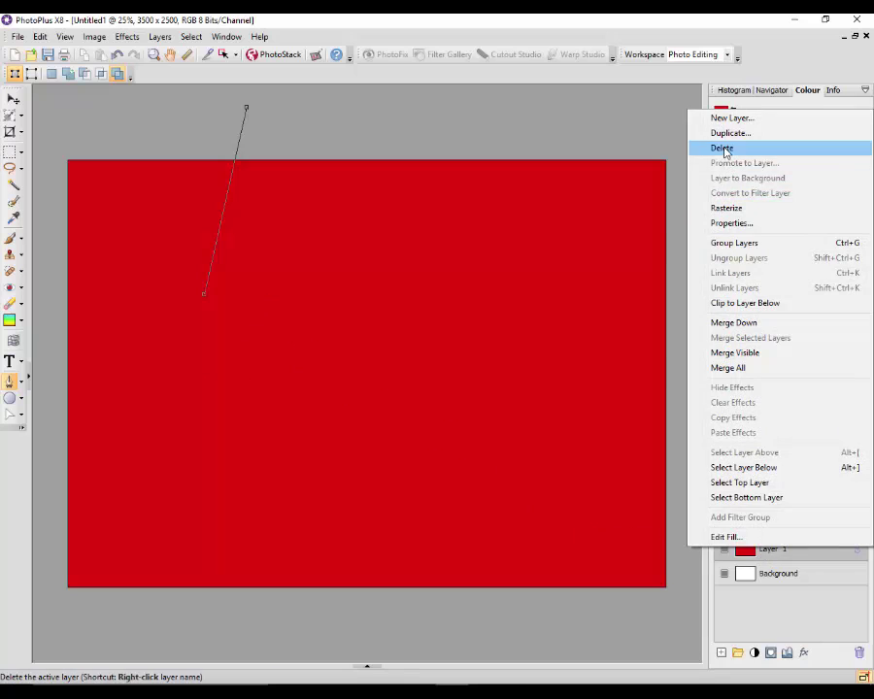
pyautogui.click(724, 150)
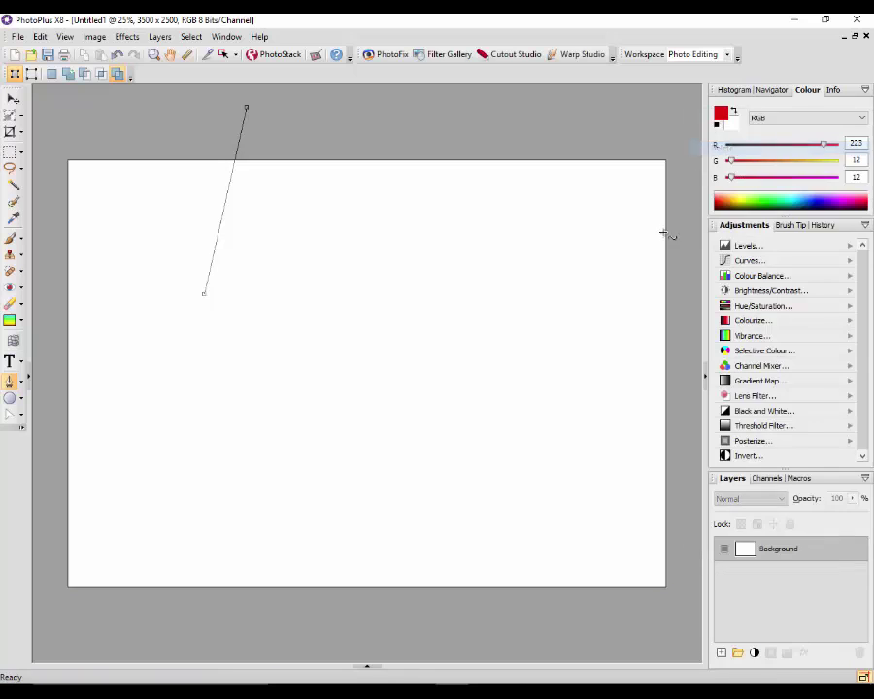
pyautogui.click(213, 318)
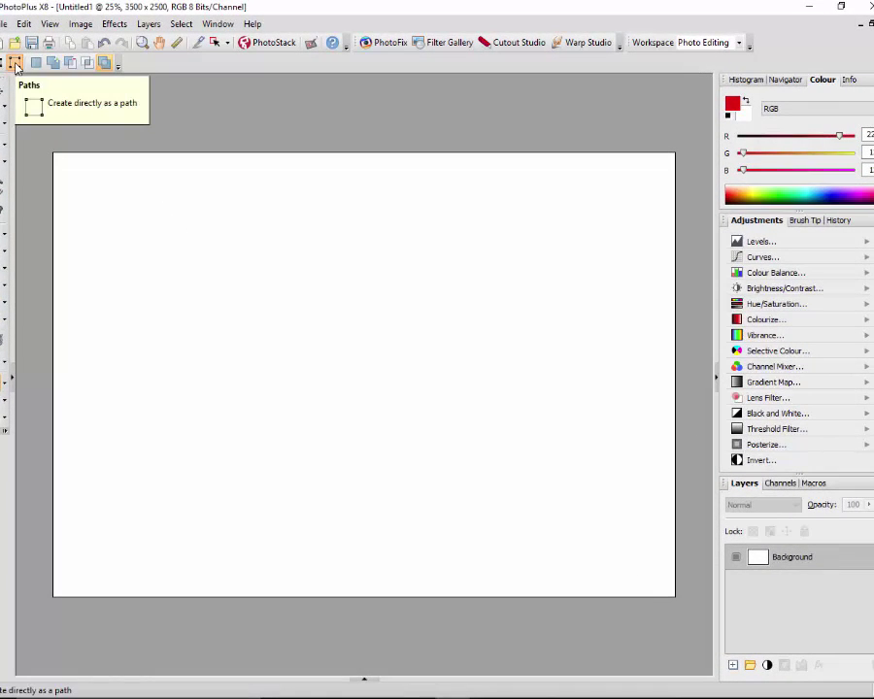
# - Set the Pen Tool to create directly as a path and draw a winding multi-node outline across the canvas's left half
pyautogui.click(15, 66)
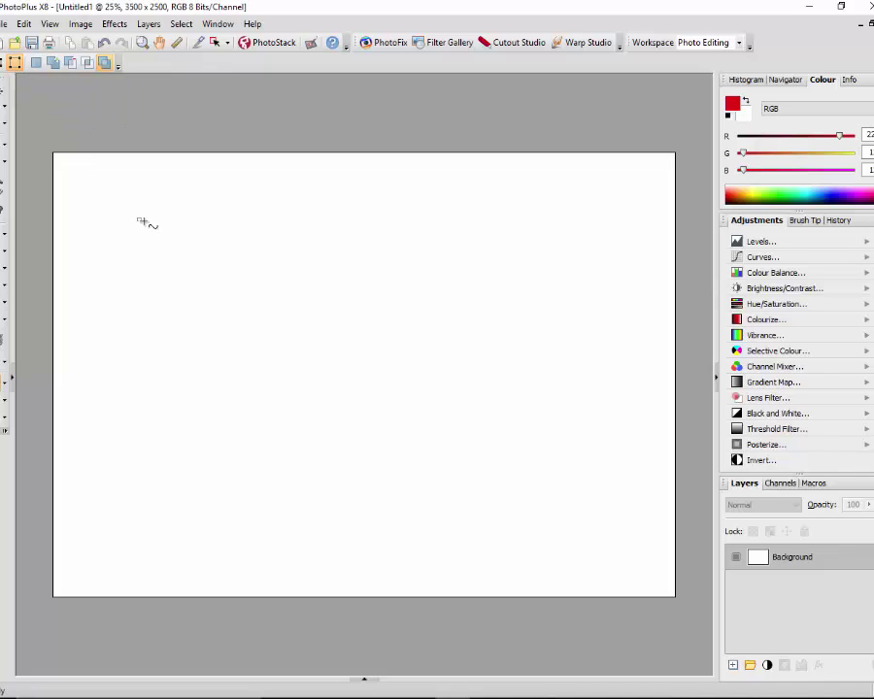
pyautogui.moveTo(140, 221)
pyautogui.mouseDown()
pyautogui.moveTo(260, 254)
pyautogui.moveTo(251, 278)
pyautogui.moveTo(284, 261)
pyautogui.moveTo(267, 345)
pyautogui.moveTo(289, 373)
pyautogui.moveTo(382, 393)
pyautogui.mouseUp()
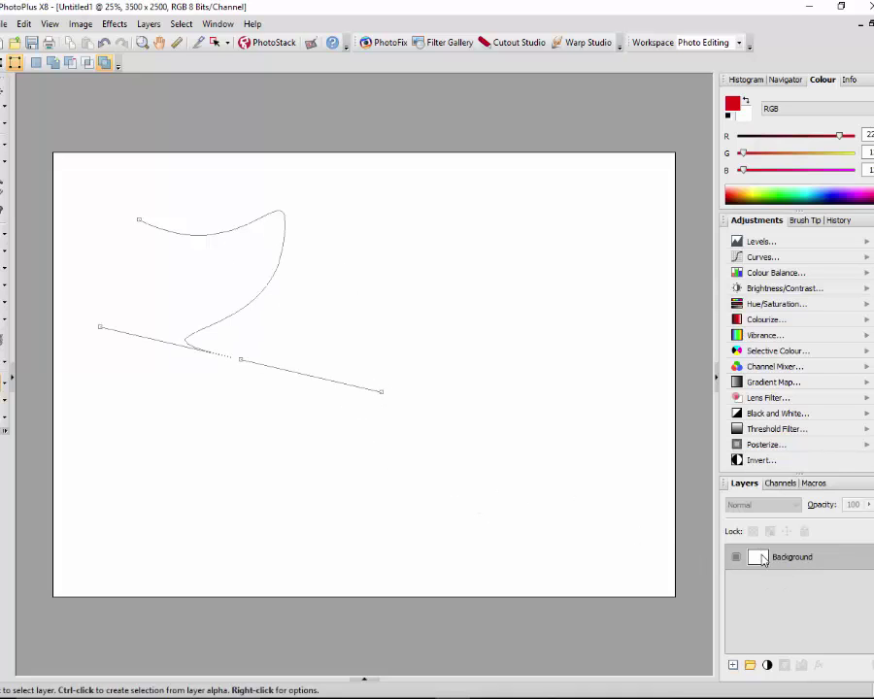
pyautogui.moveTo(425, 325); pyautogui.dragTo(441, 432)
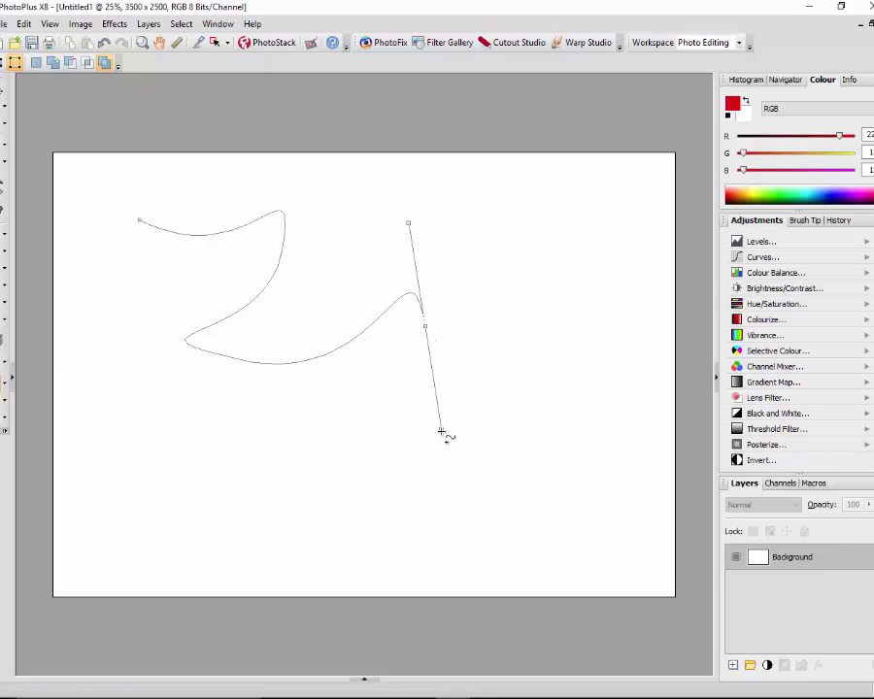
pyautogui.moveTo(377, 435); pyautogui.dragTo(222, 461)
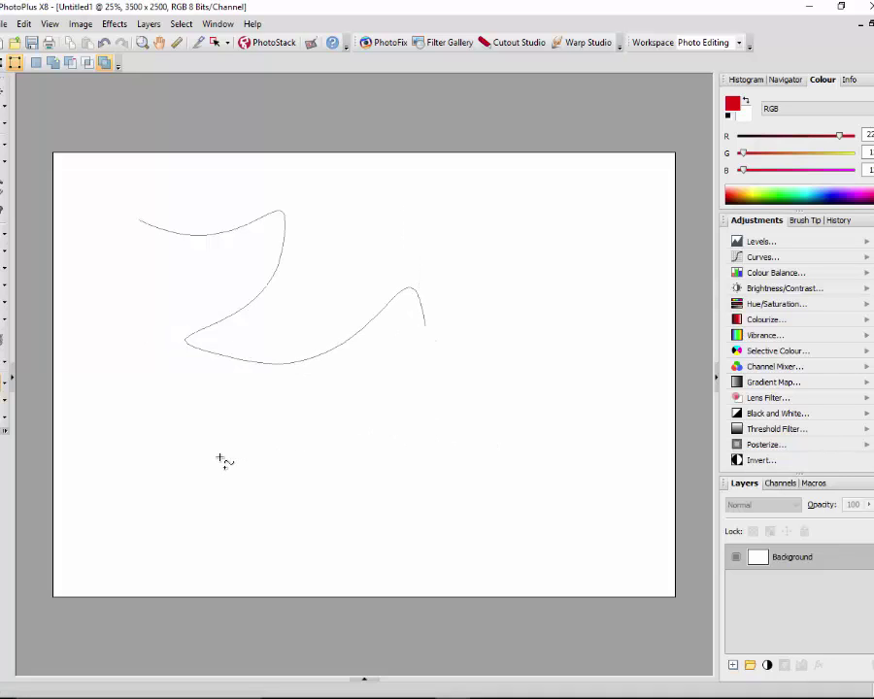
pyautogui.moveTo(170, 386); pyautogui.dragTo(208, 496)
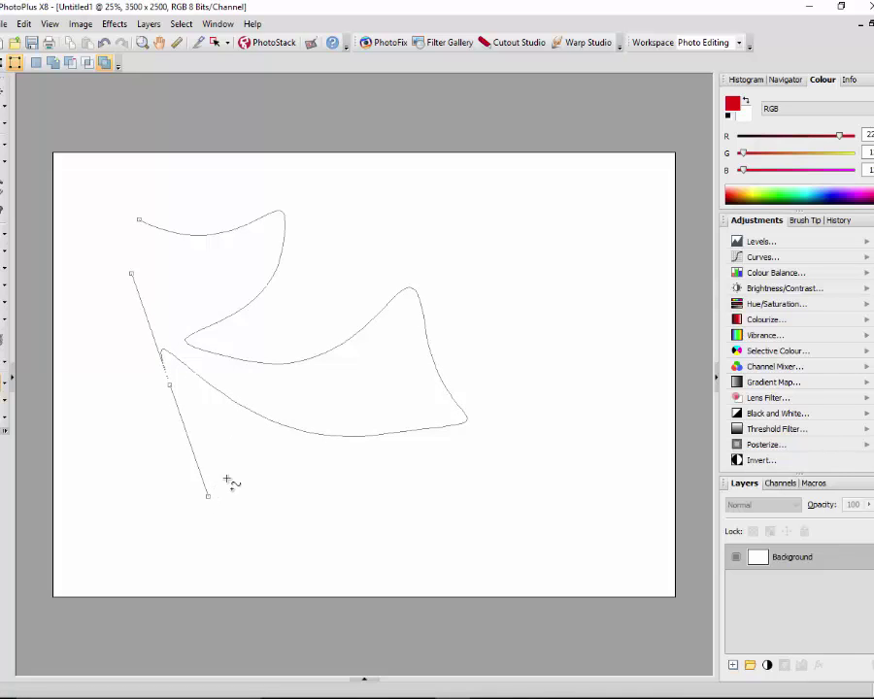
pyautogui.moveTo(137, 247); pyautogui.dragTo(131, 291)
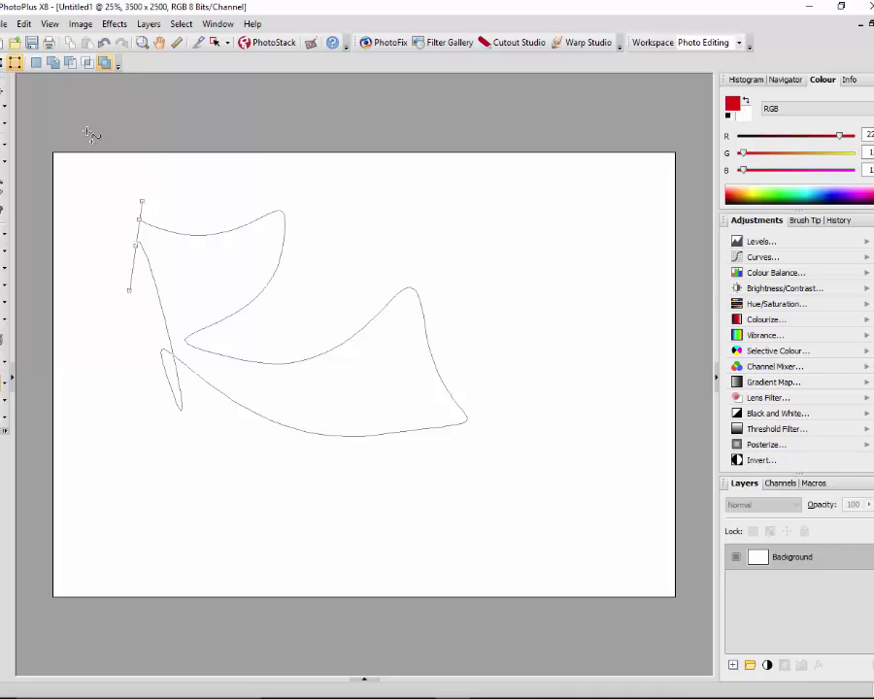
# - Undo all segments of the winding pen path
pyautogui.hotkey('ctrl', 'z')
pyautogui.hotkey('ctrl', 'z')
pyautogui.hotkey('ctrl', 'z')
pyautogui.hotkey('ctrl', 'z')
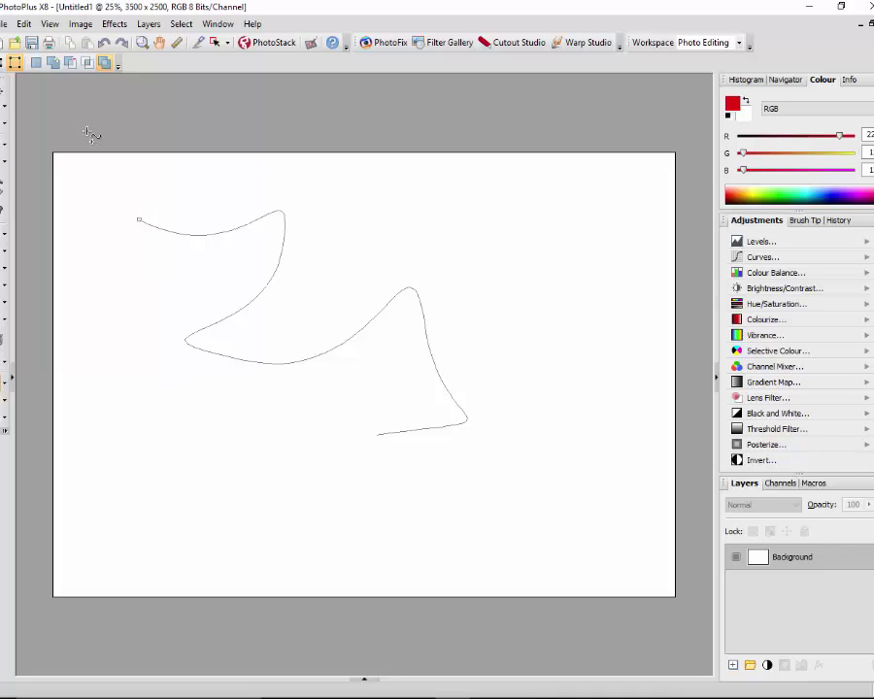
pyautogui.hotkey('ctrl', 'z')
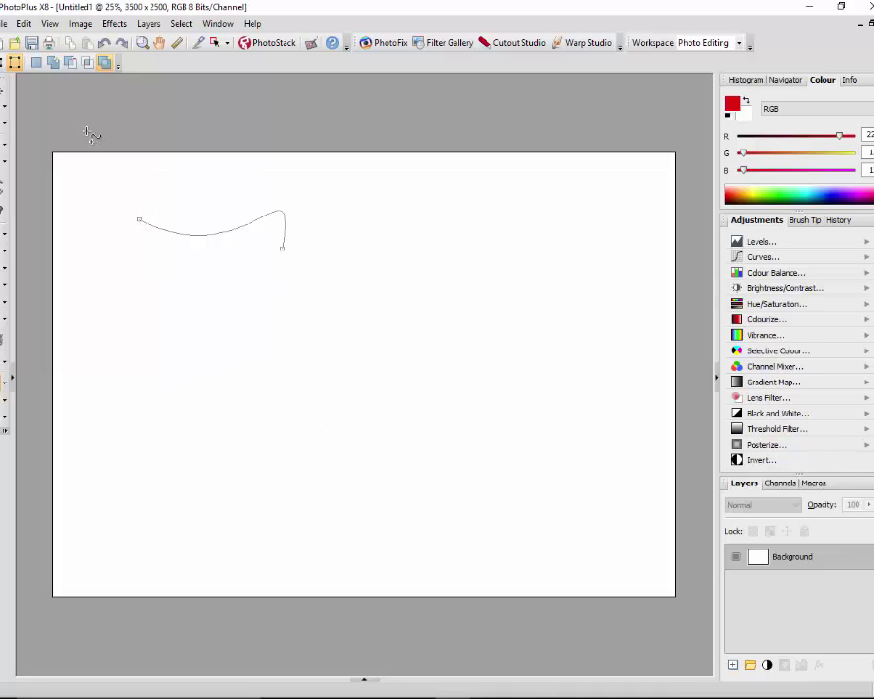
pyautogui.hotkey('ctrl', 'z')
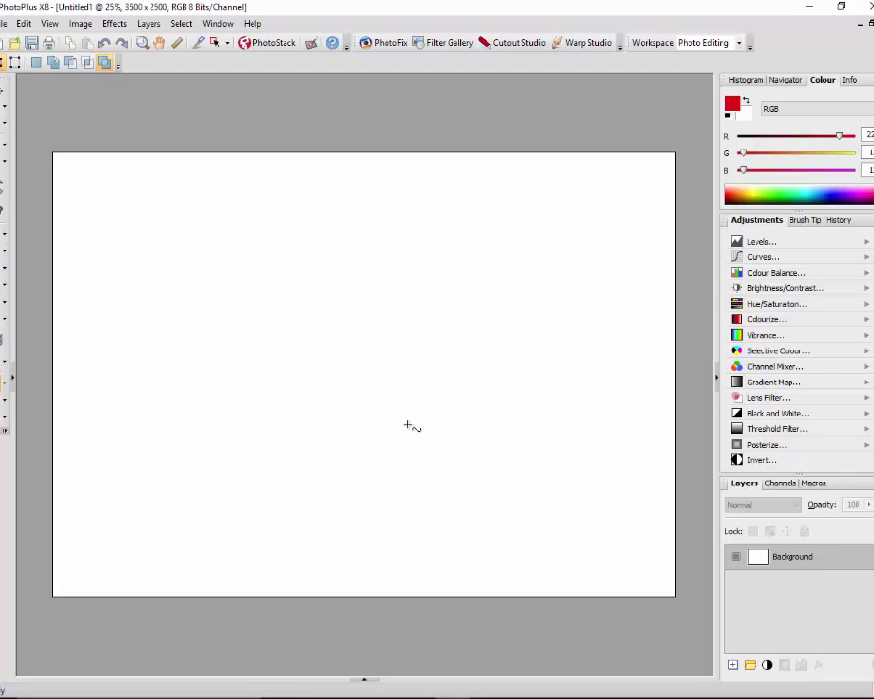
# - Set the Pen Tool's combine mode to intersect and draw a large multi-node red shape with crossing curves on a shape layer
pyautogui.click(85, 64)
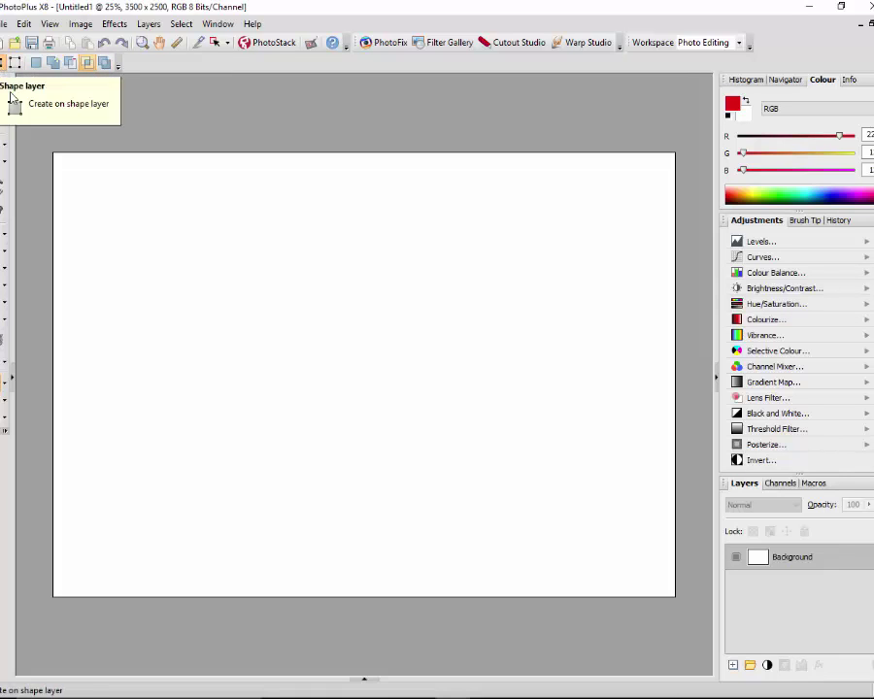
pyautogui.moveTo(179, 246); pyautogui.dragTo(262, 302)
pyautogui.moveTo(303, 330); pyautogui.dragTo(379, 386)
pyautogui.moveTo(402, 302); pyautogui.dragTo(361, 476)
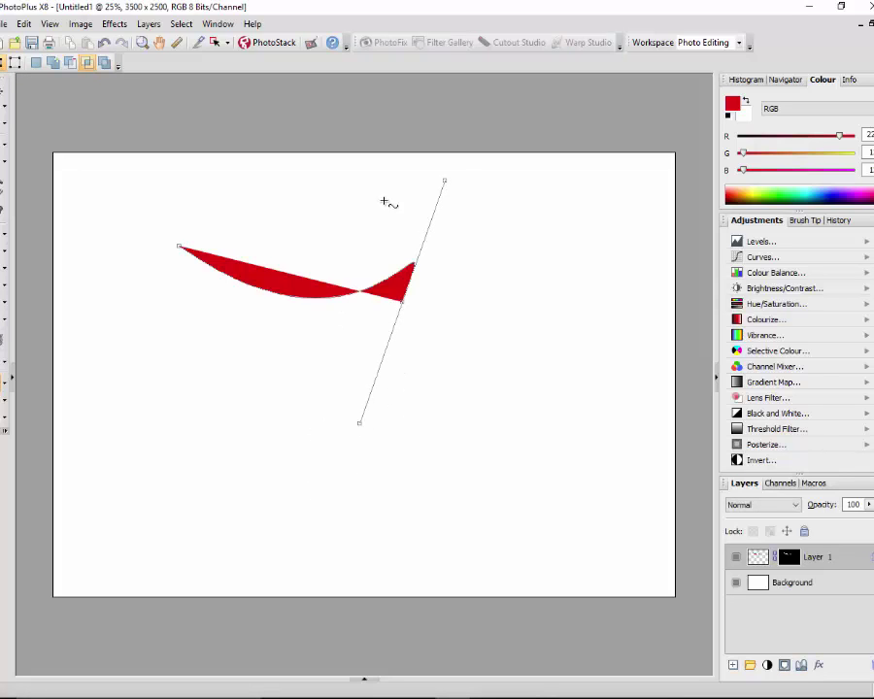
pyautogui.moveTo(437, 184); pyautogui.dragTo(260, 378)
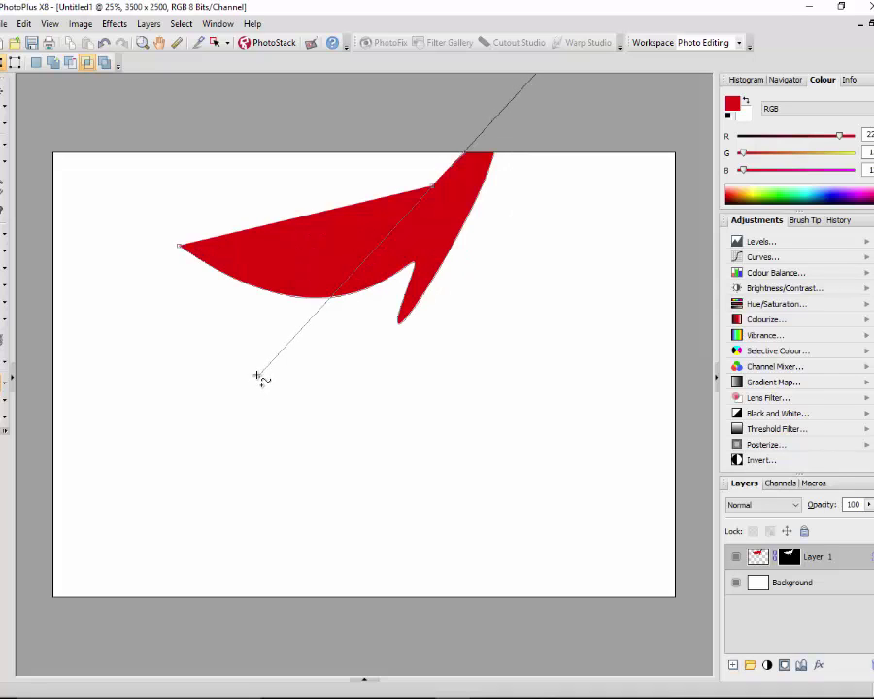
pyautogui.moveTo(292, 189); pyautogui.dragTo(374, 388)
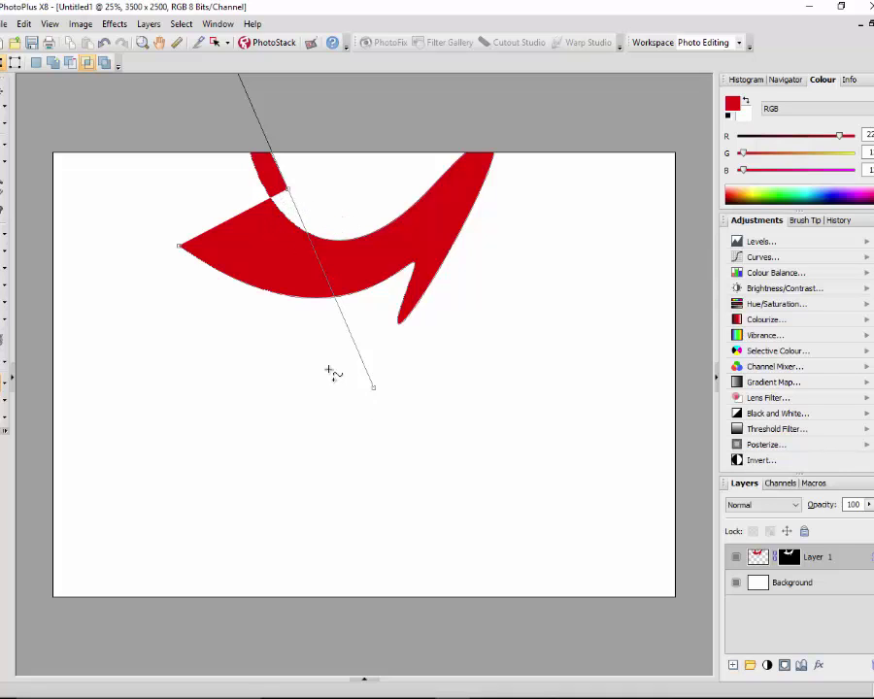
pyautogui.click(200, 215)
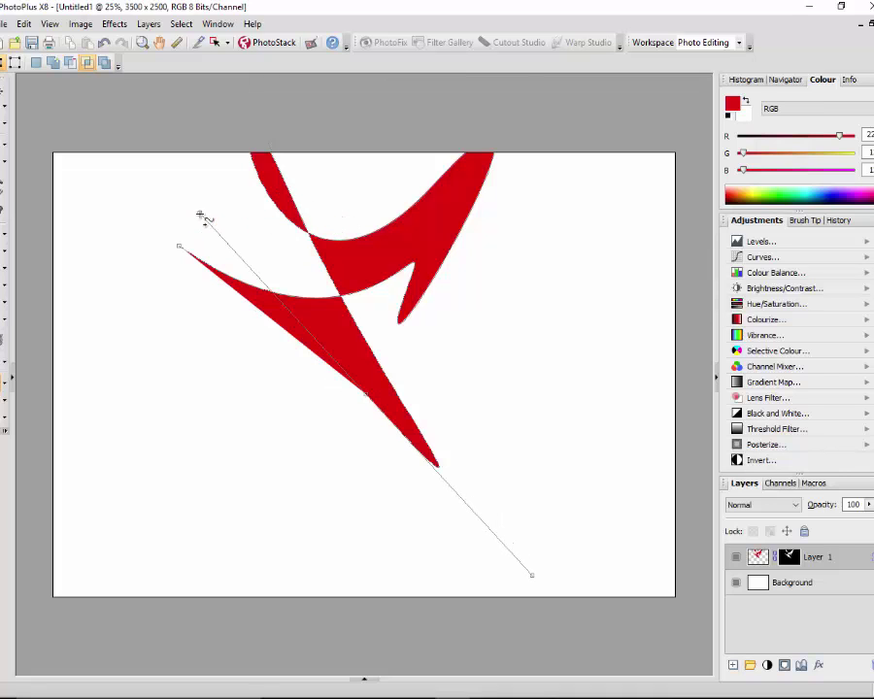
pyautogui.moveTo(340, 214); pyautogui.dragTo(289, 398)
pyautogui.moveTo(485, 330); pyautogui.dragTo(220, 376)
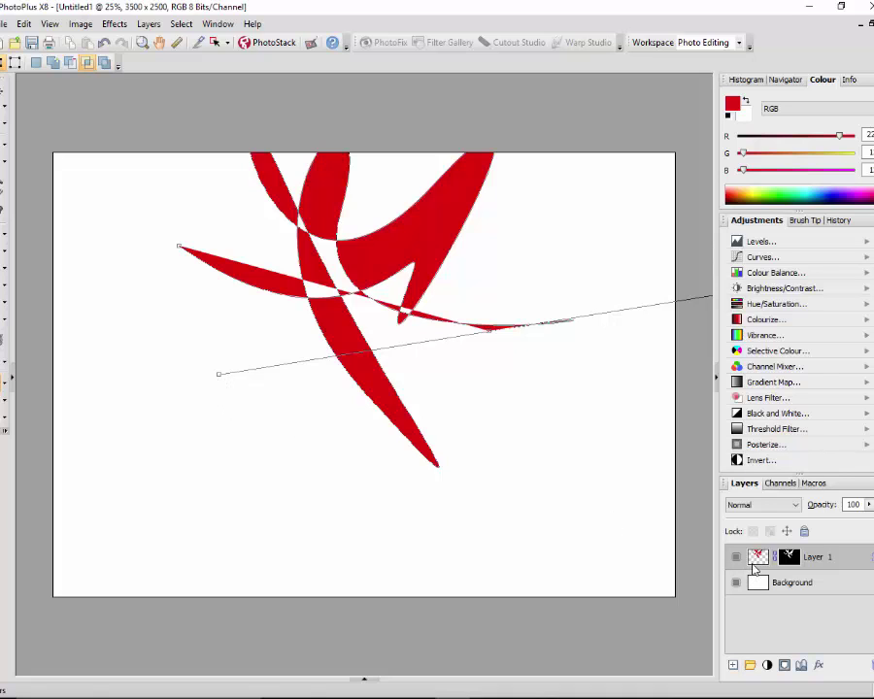
# - Delete the crossing red shape's vector mask and its layer, and clear the leftover pen handle from the canvas
pyautogui.rightClick(756, 561)
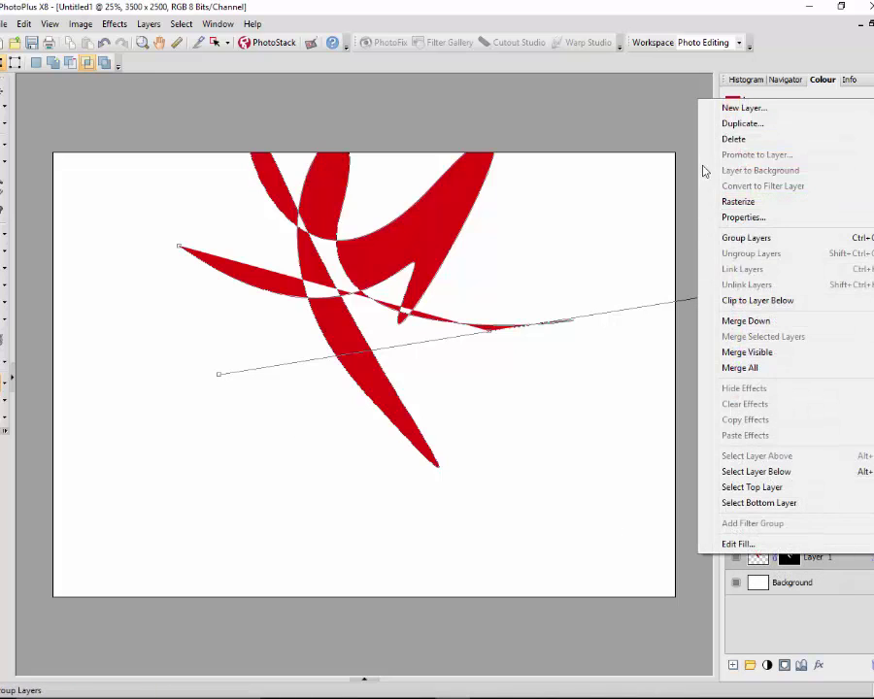
pyautogui.click(730, 139)
pyautogui.rightClick(757, 558)
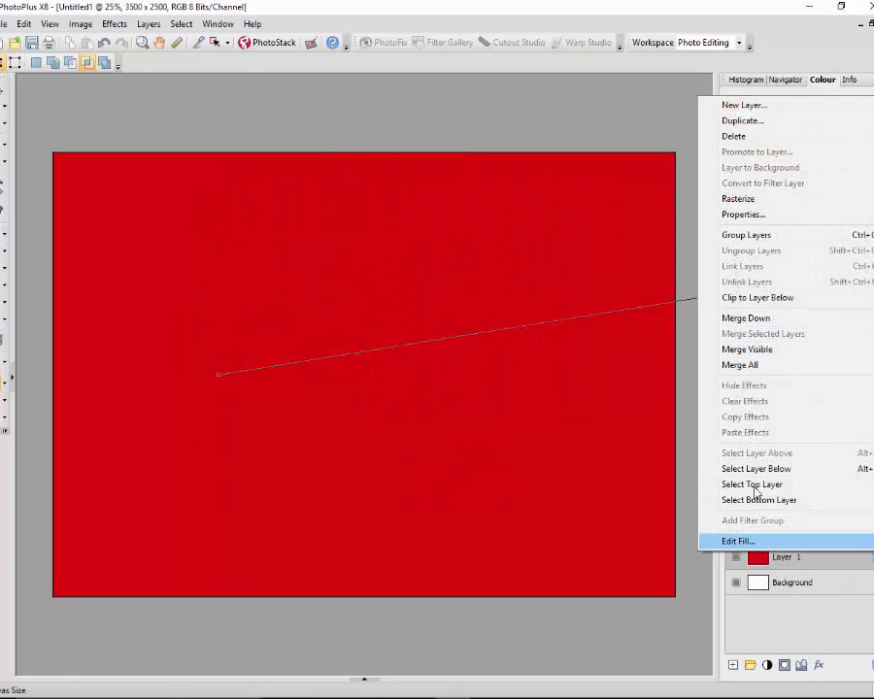
pyautogui.click(730, 136)
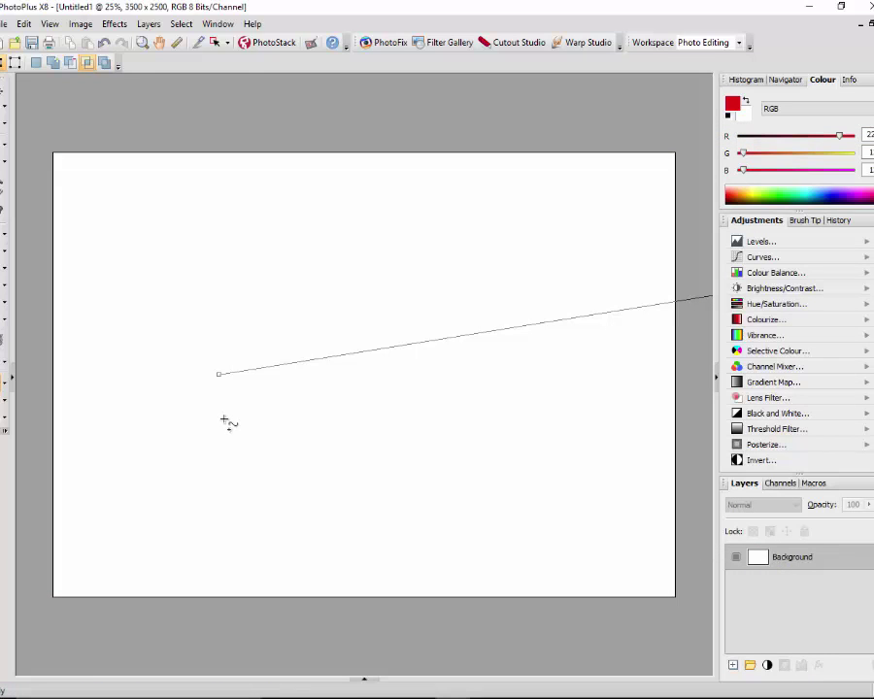
pyautogui.click(121, 115)
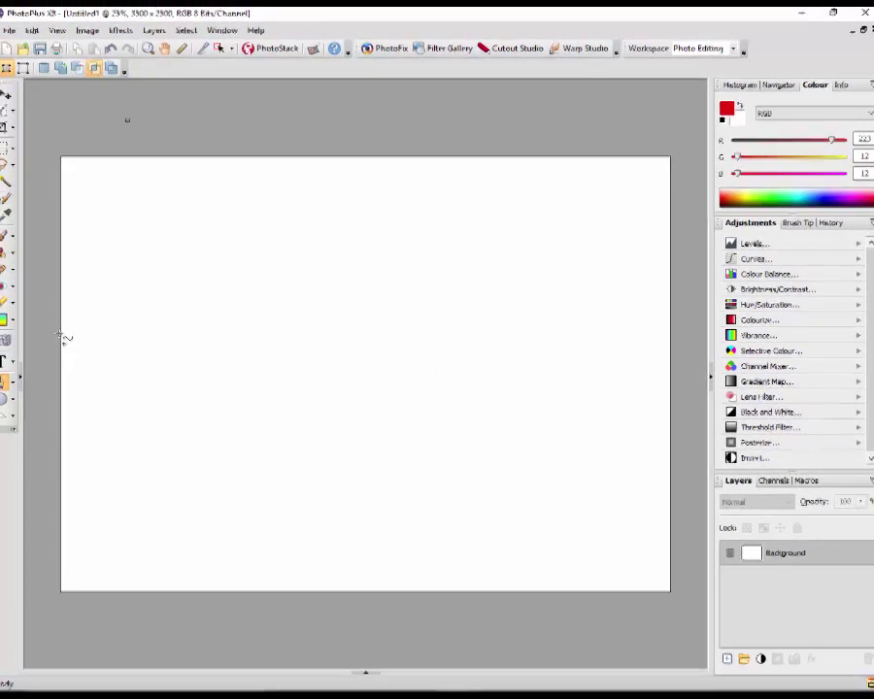
# - Using the Freehand Pen Tool with smoothness set to 88%, draw a large red heart in the middle of the canvas as a shape layer
pyautogui.click(22, 385)
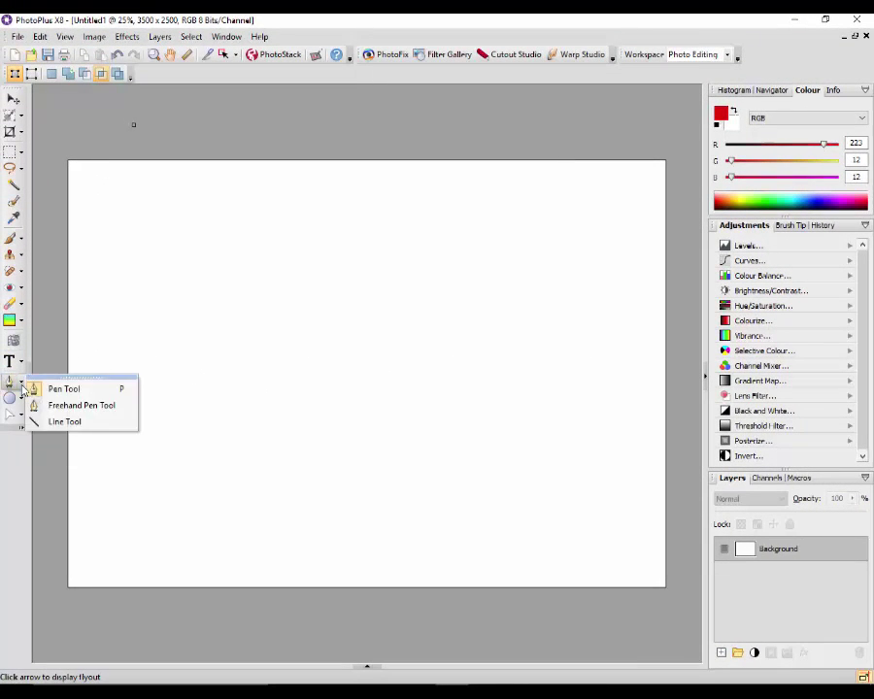
pyautogui.click(71, 407)
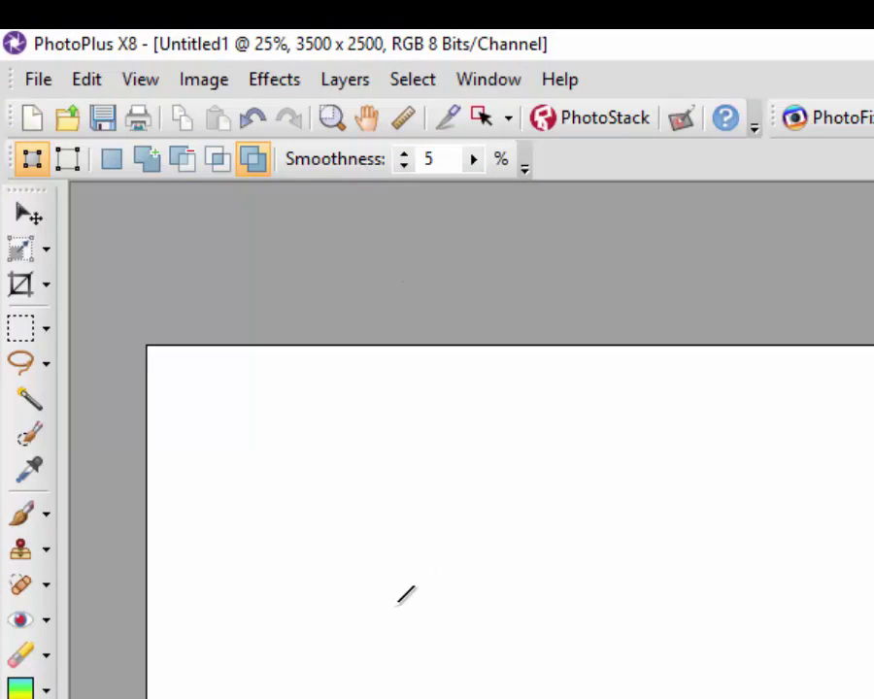
pyautogui.click(477, 162)
pyautogui.moveTo(421, 195)
pyautogui.mouseDown()
pyautogui.moveTo(664, 202)
pyautogui.moveTo(670, 184)
pyautogui.mouseUp()
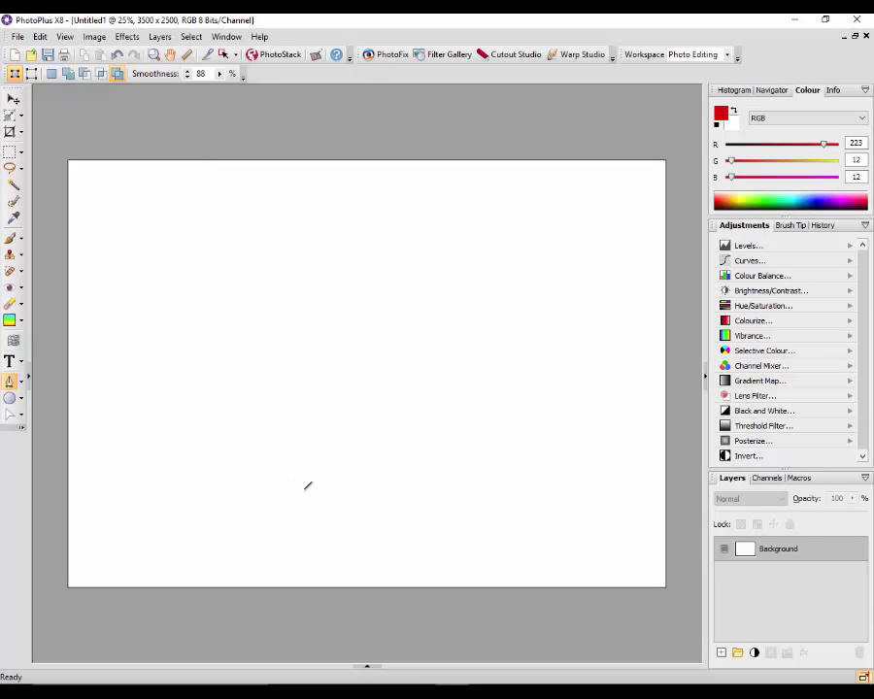
pyautogui.moveTo(290, 432)
pyautogui.mouseDown()
pyautogui.moveTo(241, 315)
pyautogui.moveTo(242, 262)
pyautogui.moveTo(274, 234)
pyautogui.moveTo(332, 232)
pyautogui.moveTo(352, 249)
pyautogui.moveTo(368, 232)
pyautogui.moveTo(443, 227)
pyautogui.moveTo(478, 260)
pyautogui.moveTo(489, 322)
pyautogui.moveTo(487, 314)
pyautogui.moveTo(462, 387)
pyautogui.moveTo(415, 434)
pyautogui.moveTo(305, 491)
pyautogui.mouseUp()
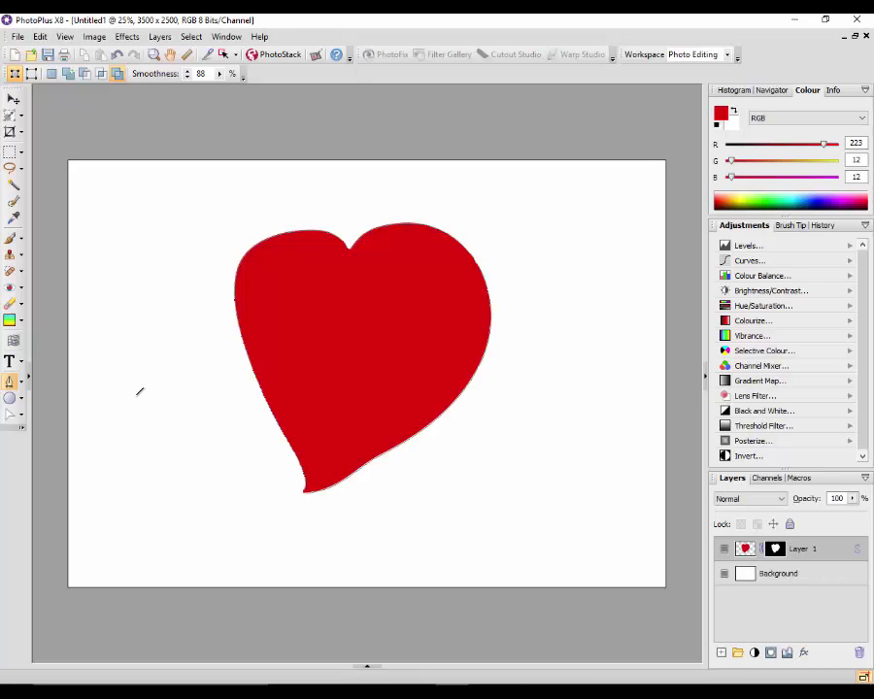
# - Draw a small round blob left of the heart and a closed letter E right of it with the Freehand Pen Tool
pyautogui.moveTo(142, 377)
pyautogui.mouseDown()
pyautogui.moveTo(110, 398)
pyautogui.moveTo(172, 441)
pyautogui.moveTo(151, 371)
pyautogui.mouseUp()
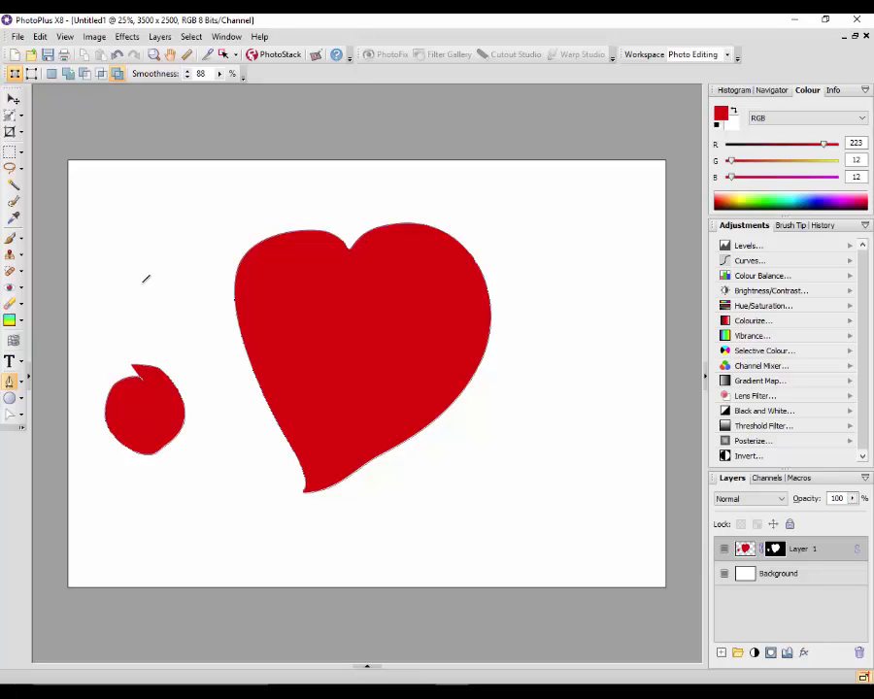
pyautogui.moveTo(584, 382)
pyautogui.mouseDown()
pyautogui.moveTo(531, 386)
pyautogui.moveTo(546, 497)
pyautogui.mouseUp()
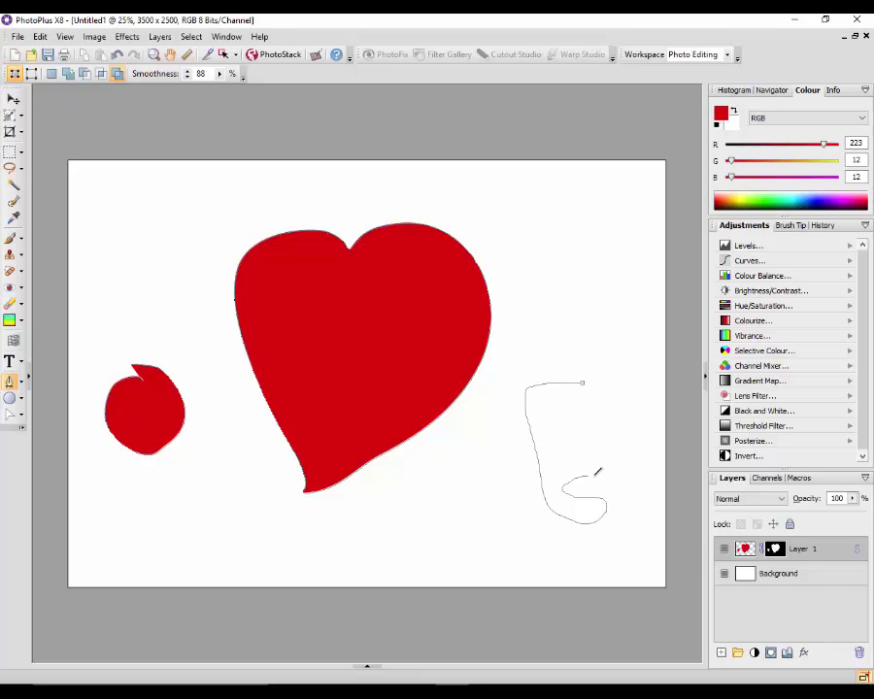
pyautogui.moveTo(598, 472); pyautogui.dragTo(563, 439)
pyautogui.moveTo(596, 381); pyautogui.dragTo(590, 380)
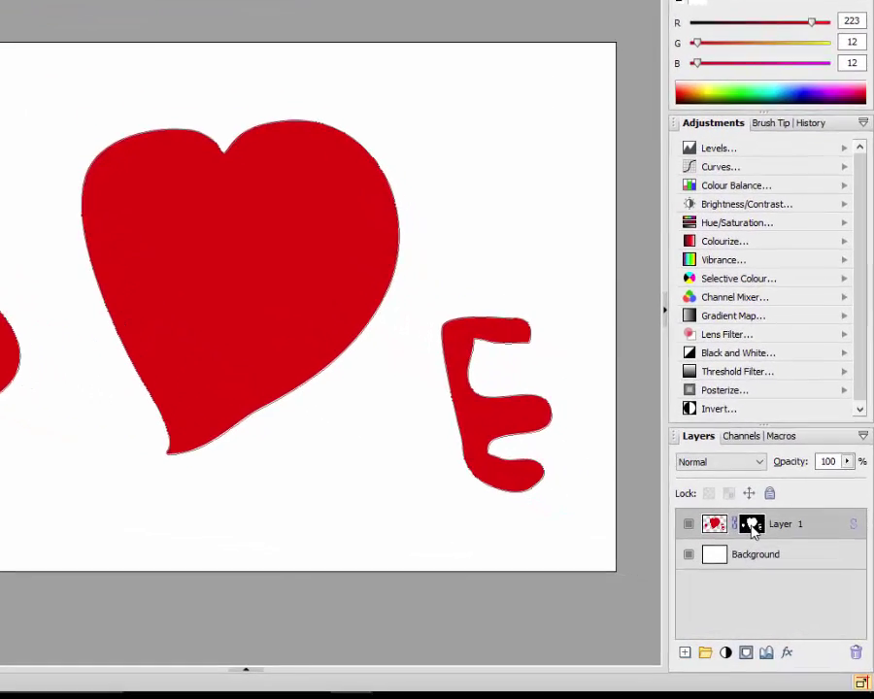
# - Delete the vector mask from the freehand shapes' layer and delete the layer itself
pyautogui.rightClick(775, 550)
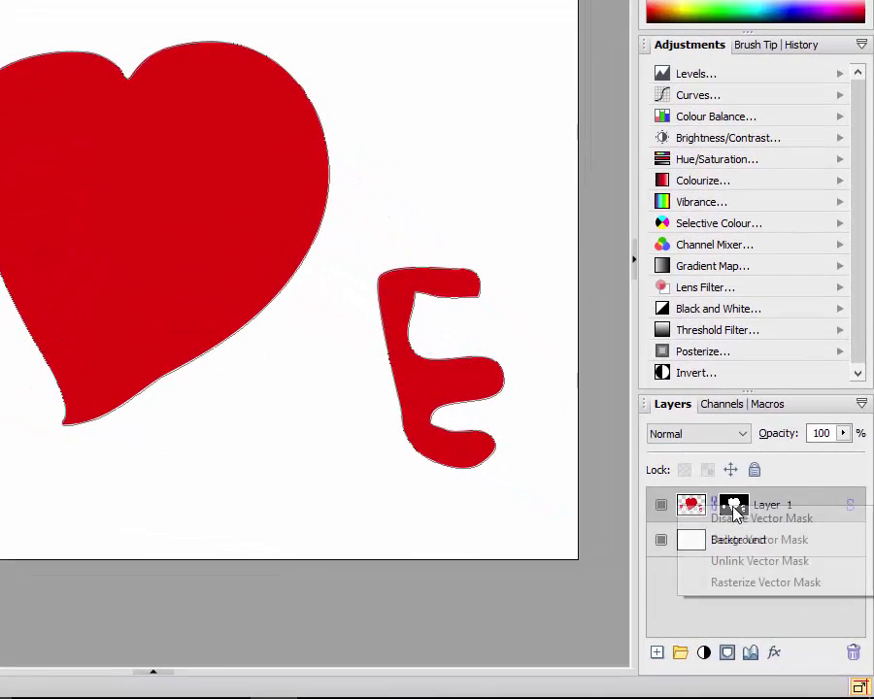
pyautogui.click(747, 539)
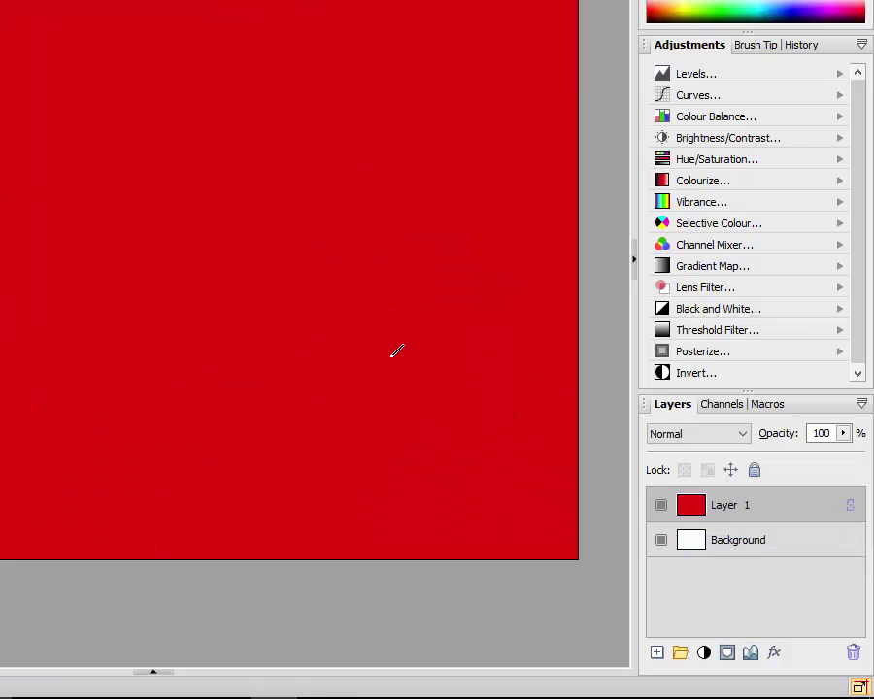
pyautogui.rightClick(699, 507)
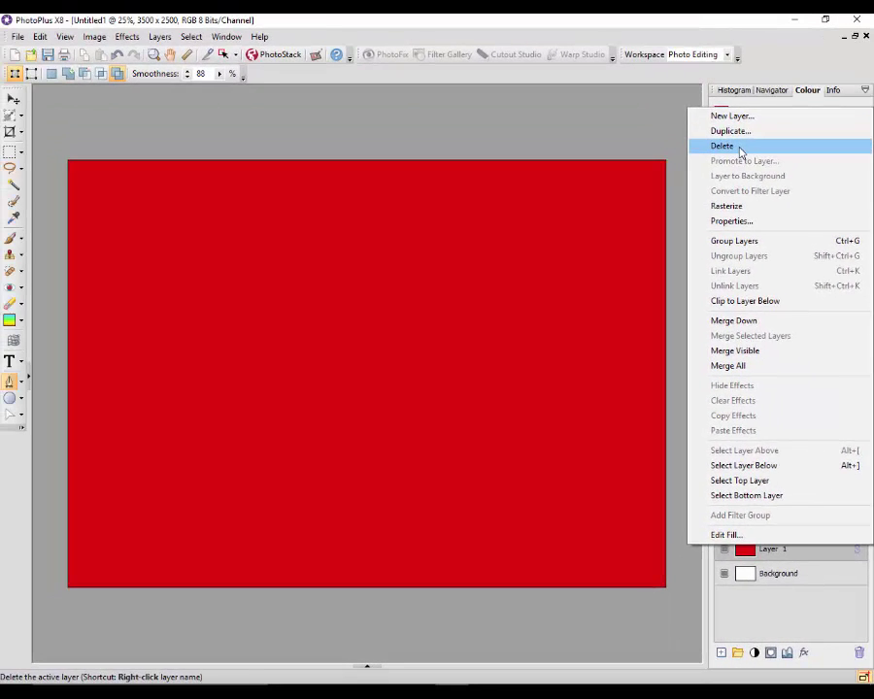
pyautogui.click(739, 147)
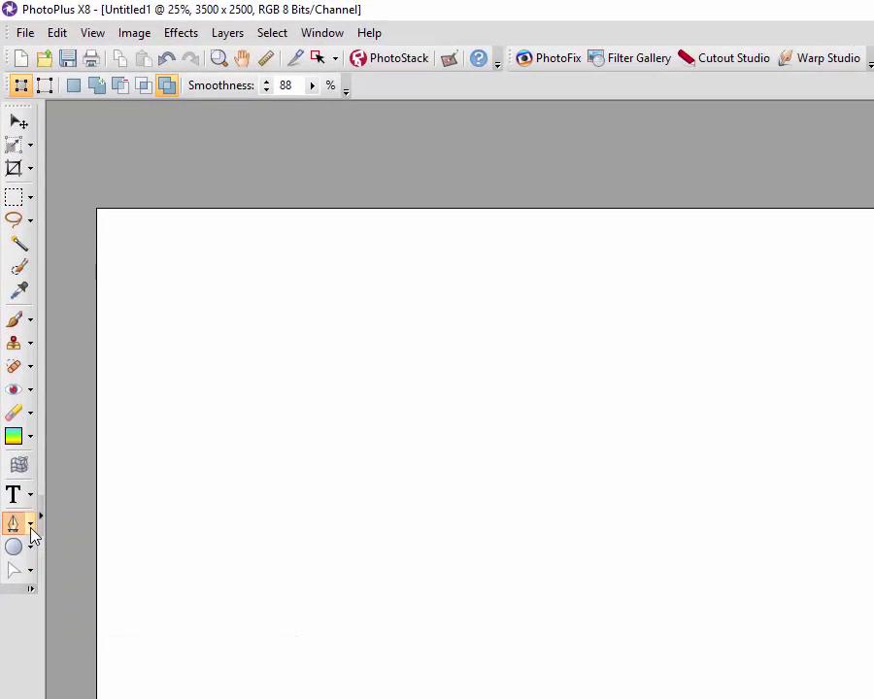
# - With the Line Tool, paint a long horizontal, a steep and a diagonal crossing line onto the Background in the canvas's upper half
pyautogui.click(21, 385)
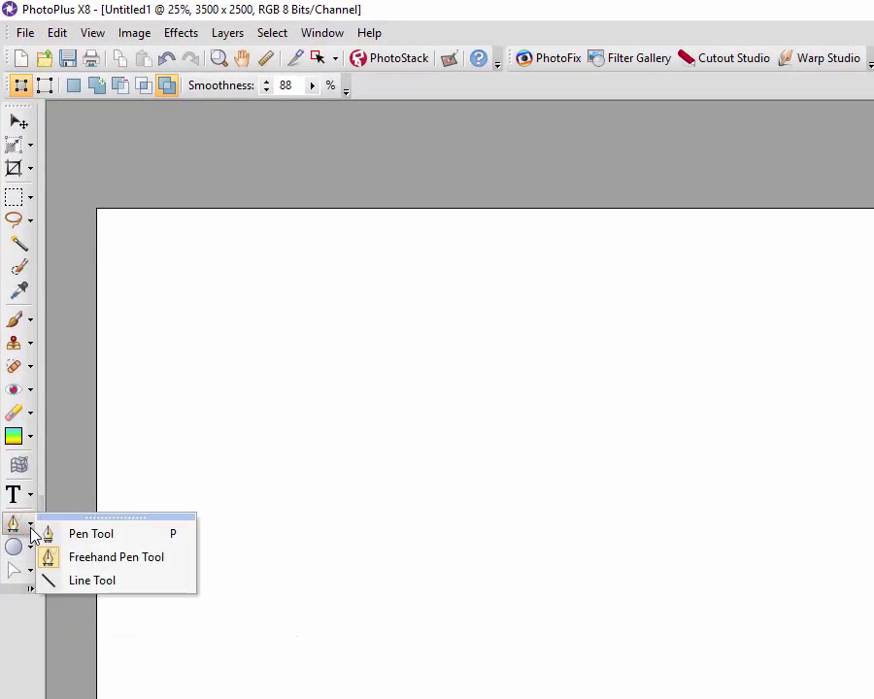
pyautogui.click(84, 582)
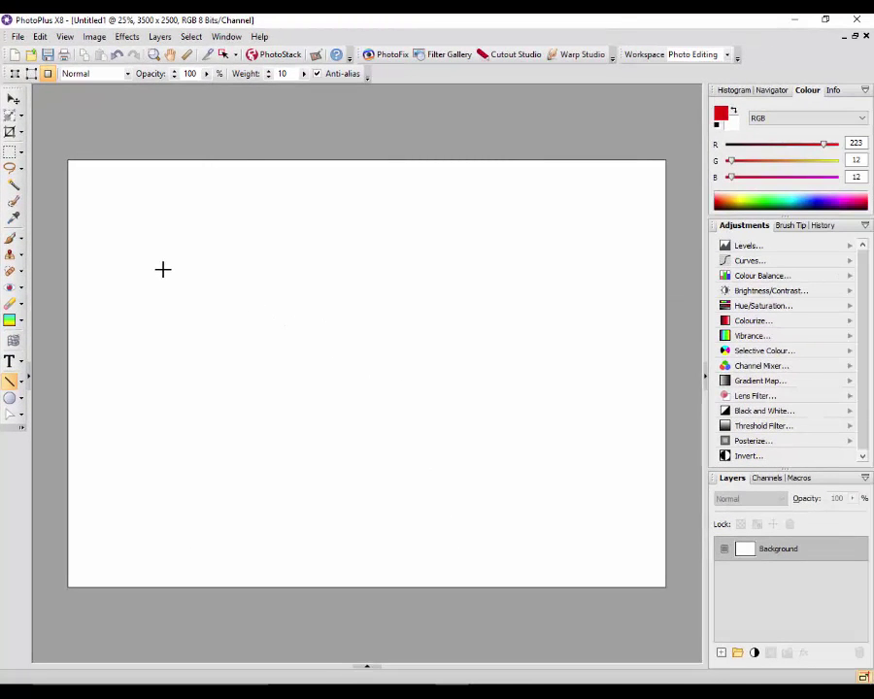
pyautogui.moveTo(129, 252); pyautogui.dragTo(564, 253)
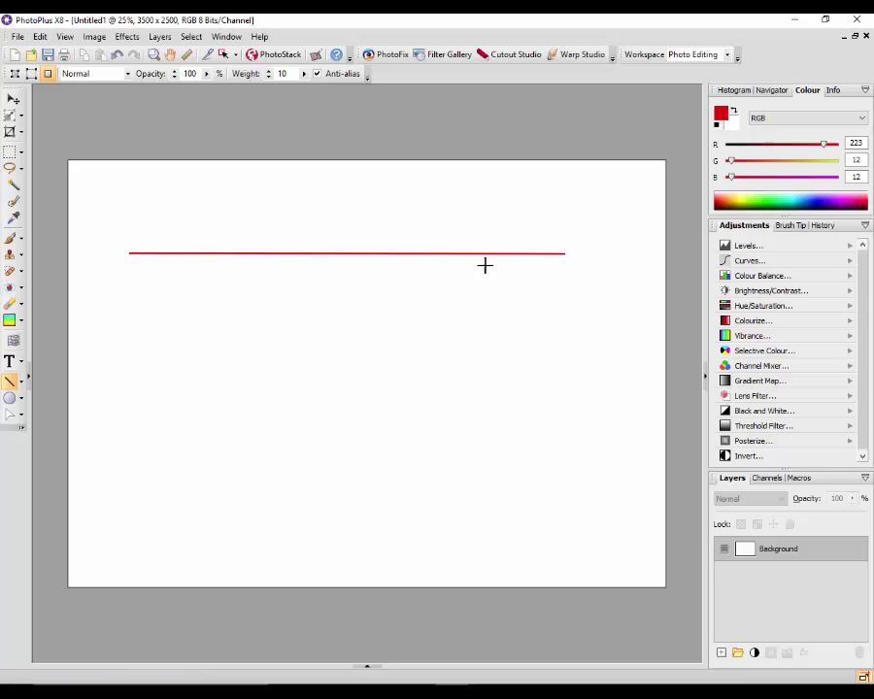
pyautogui.moveTo(274, 225); pyautogui.dragTo(298, 398)
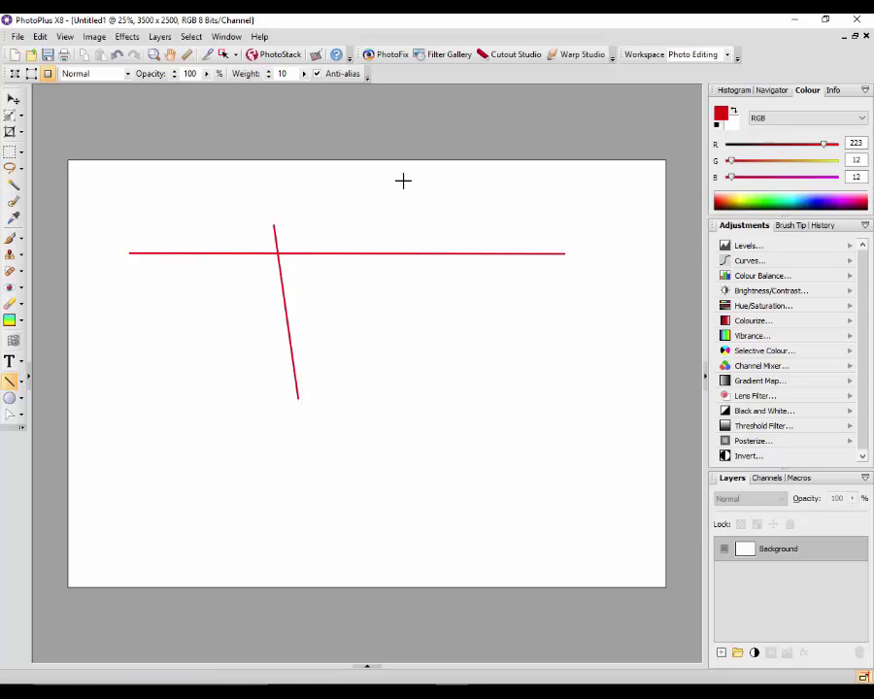
pyautogui.moveTo(405, 207); pyautogui.dragTo(166, 351)
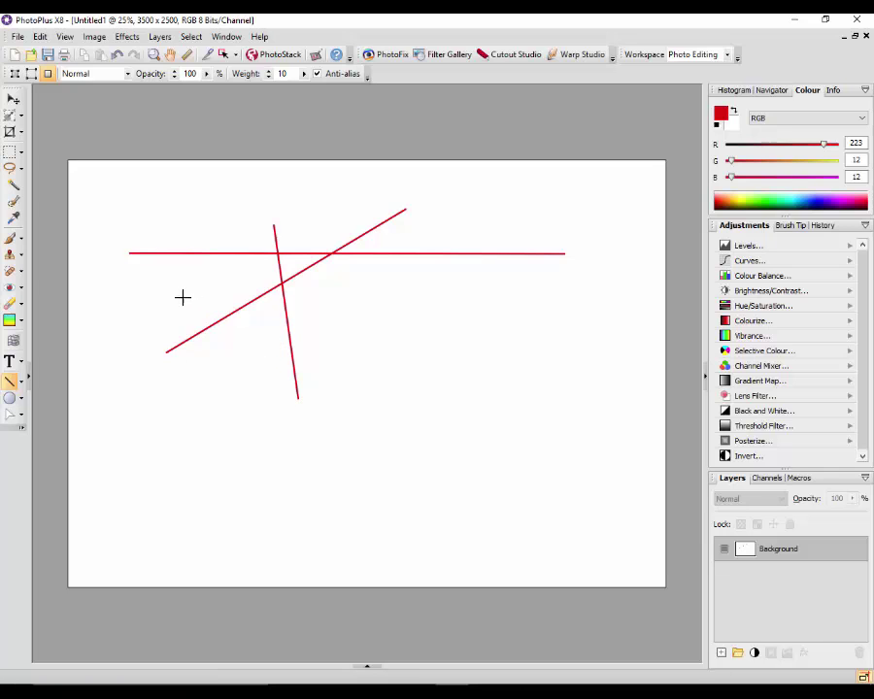
# - Set the Line Tool to create shape layers and draw a diagonal red line across the lower middle of the canvas
pyautogui.click(15, 76)
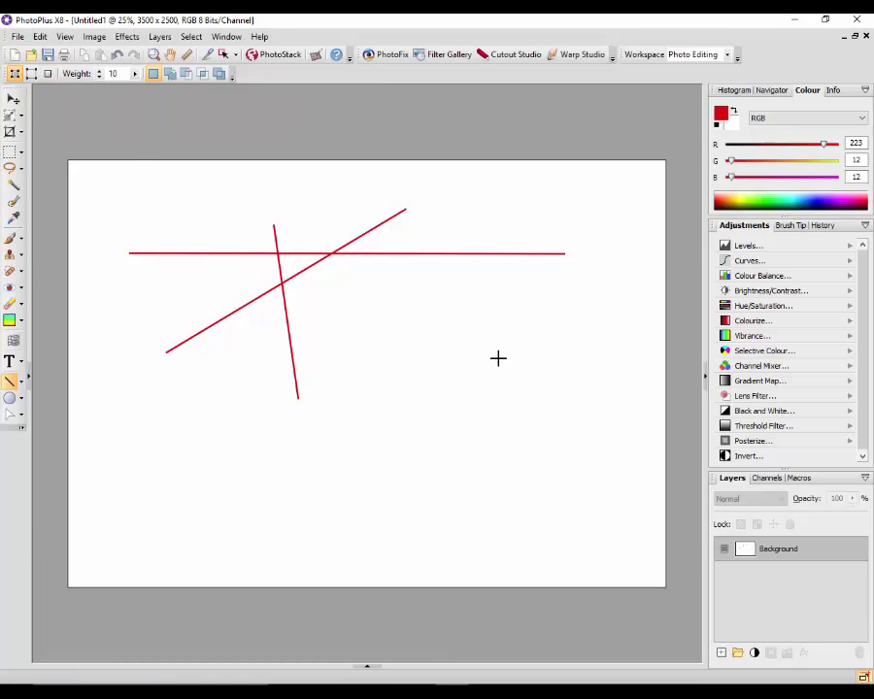
pyautogui.moveTo(499, 359); pyautogui.dragTo(230, 519)
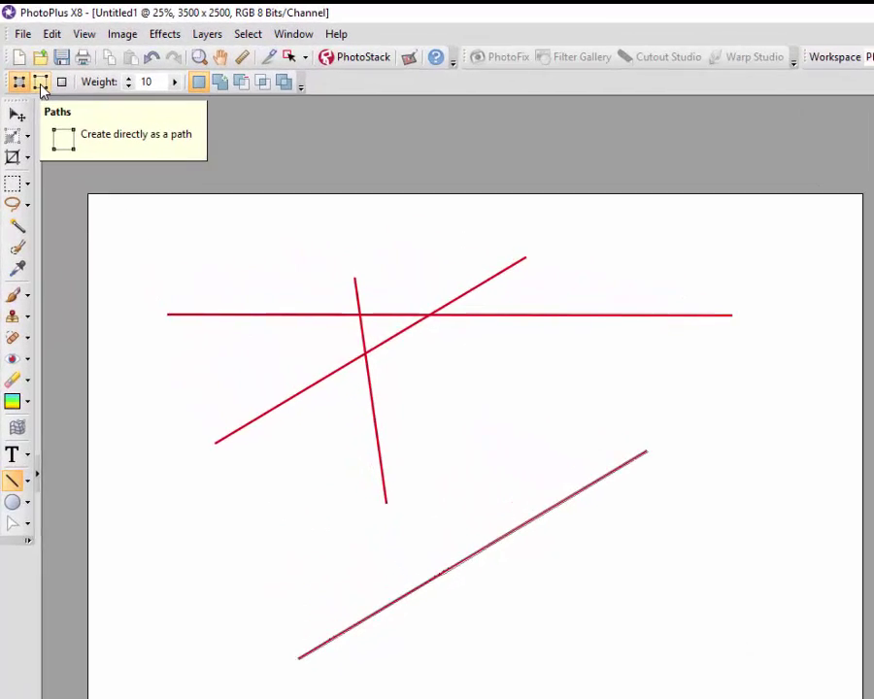
# - Set the Line Tool to create directly as a path and draw a series of straight paths, ending with a short one below the steep line
pyautogui.click(41, 83)
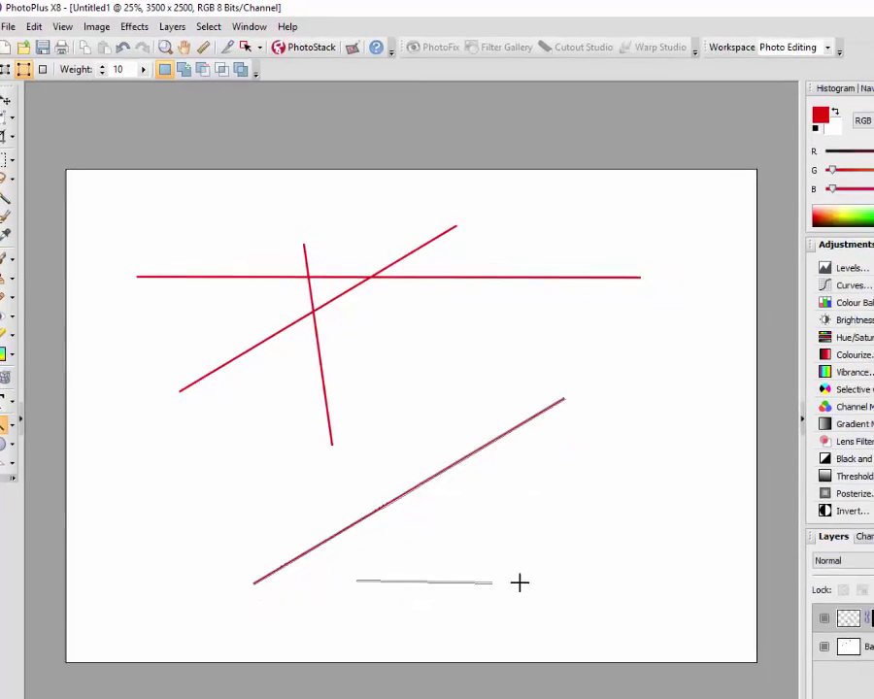
pyautogui.moveTo(519, 582); pyautogui.dragTo(691, 585)
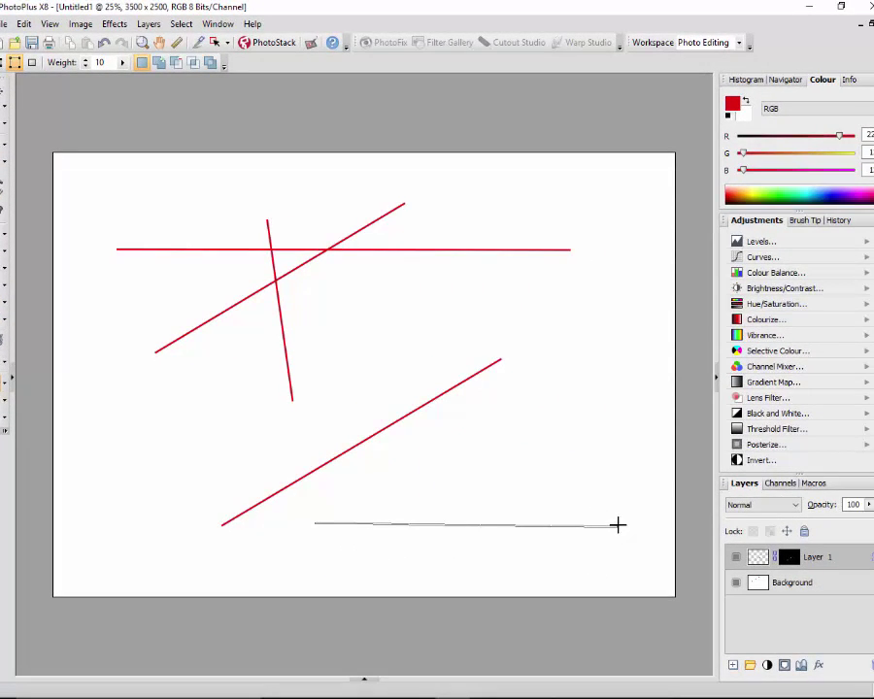
pyautogui.moveTo(581, 373); pyautogui.dragTo(529, 442)
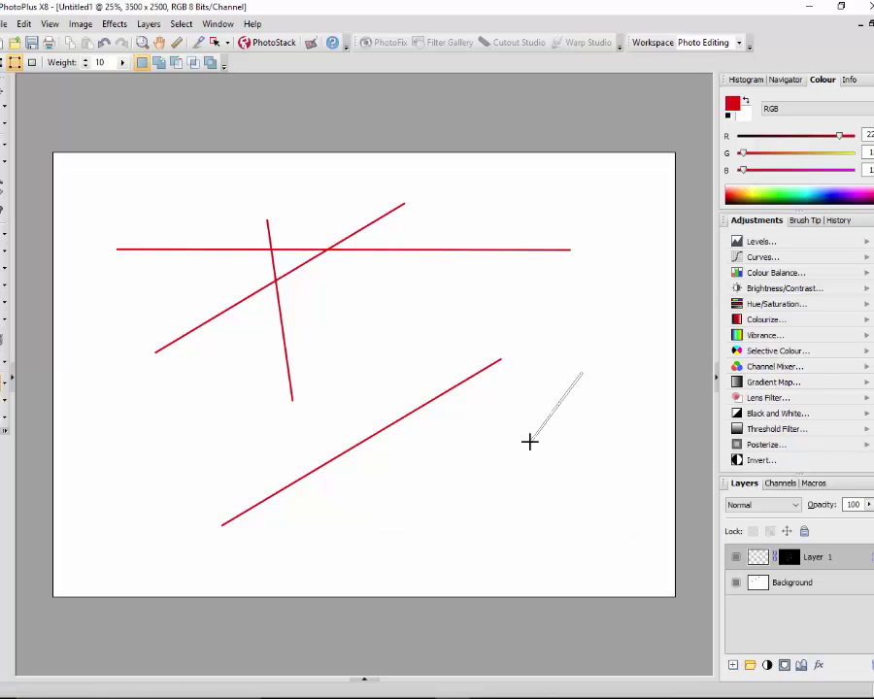
pyautogui.moveTo(351, 520); pyautogui.dragTo(465, 445)
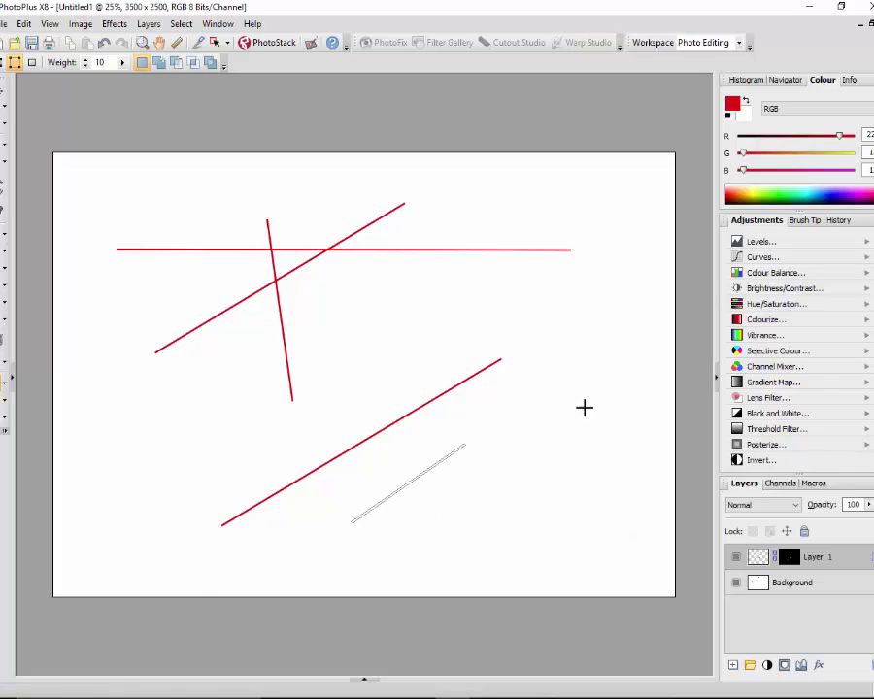
pyautogui.moveTo(568, 404); pyautogui.dragTo(537, 515)
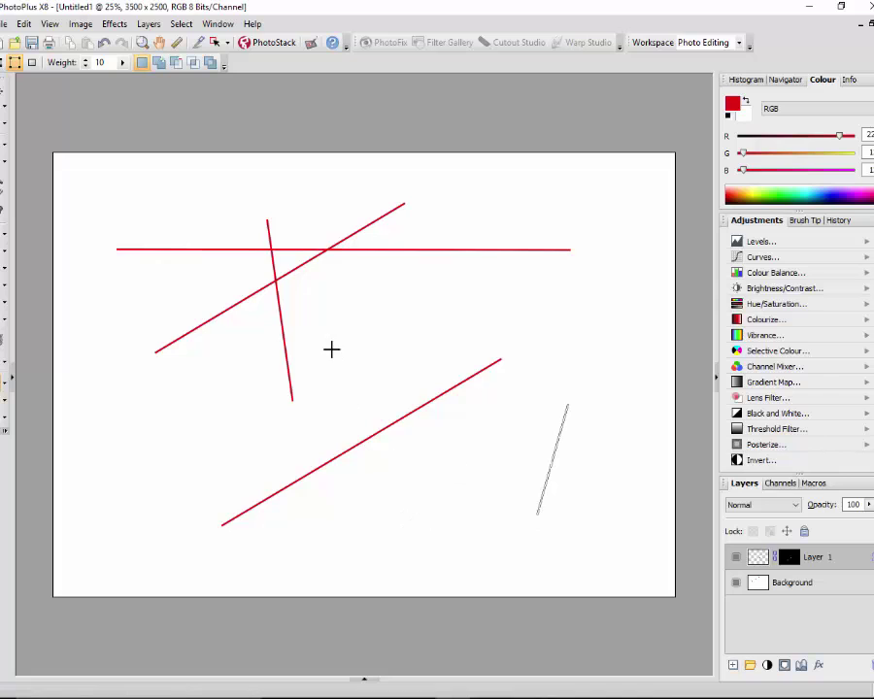
pyautogui.moveTo(331, 340); pyautogui.dragTo(606, 321)
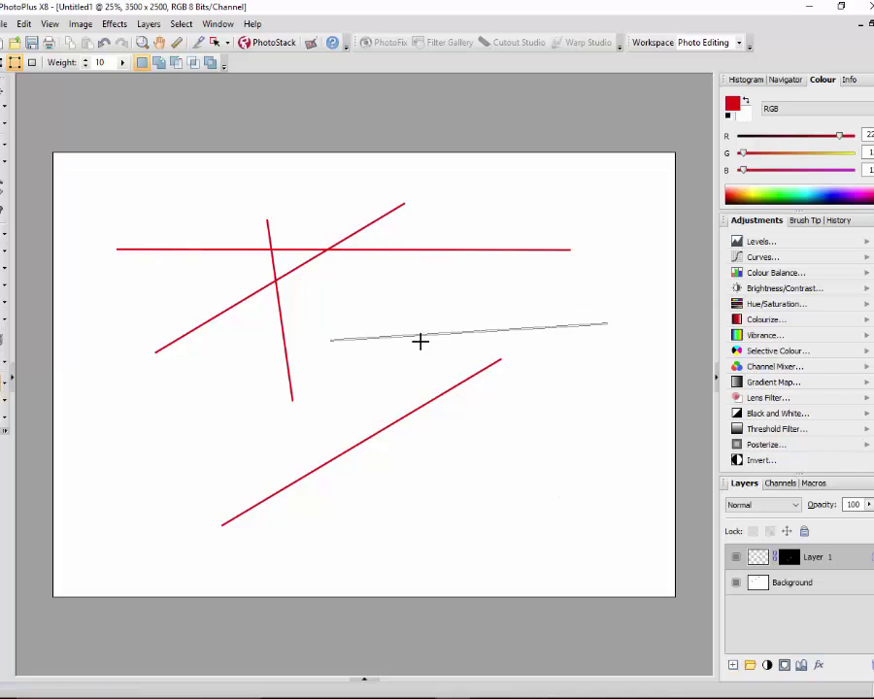
pyautogui.moveTo(293, 419); pyautogui.dragTo(205, 453)
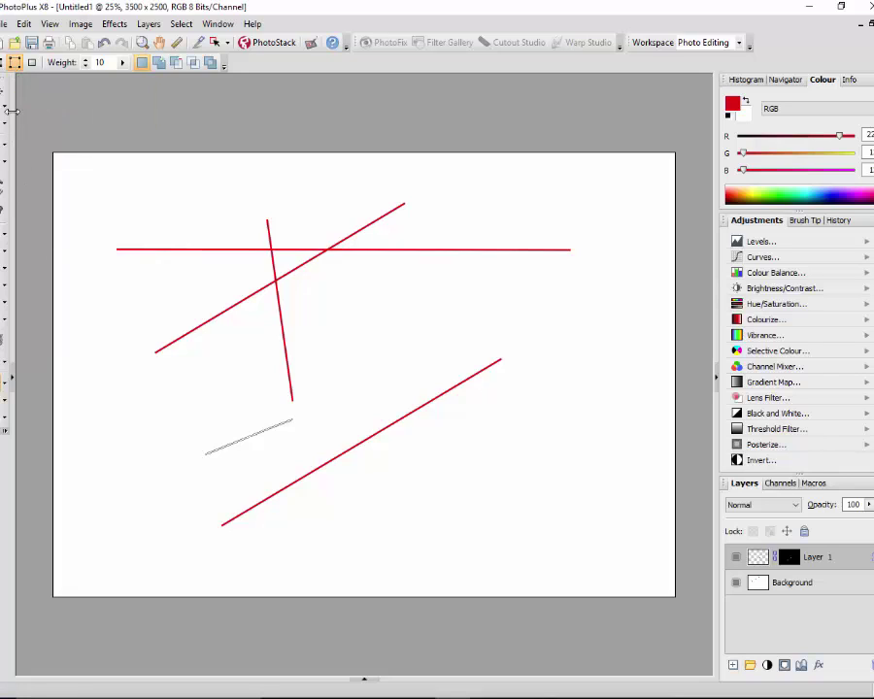
# - Return the Line Tool to painting pixels and draw a short, nearly horizontal red line near the canvas's lower edge on the Background layer
pyautogui.click(32, 64)
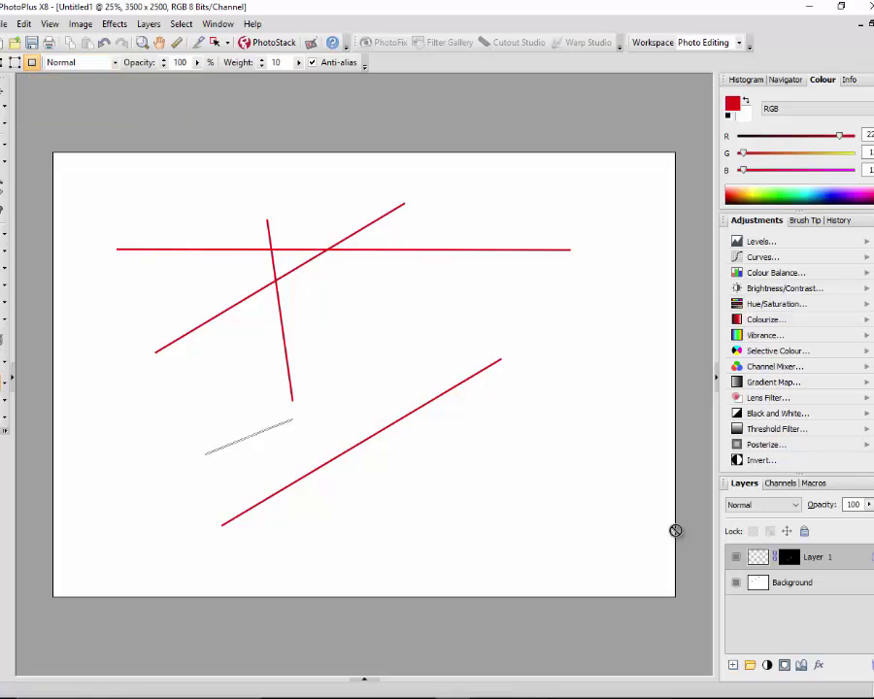
pyautogui.click(851, 582)
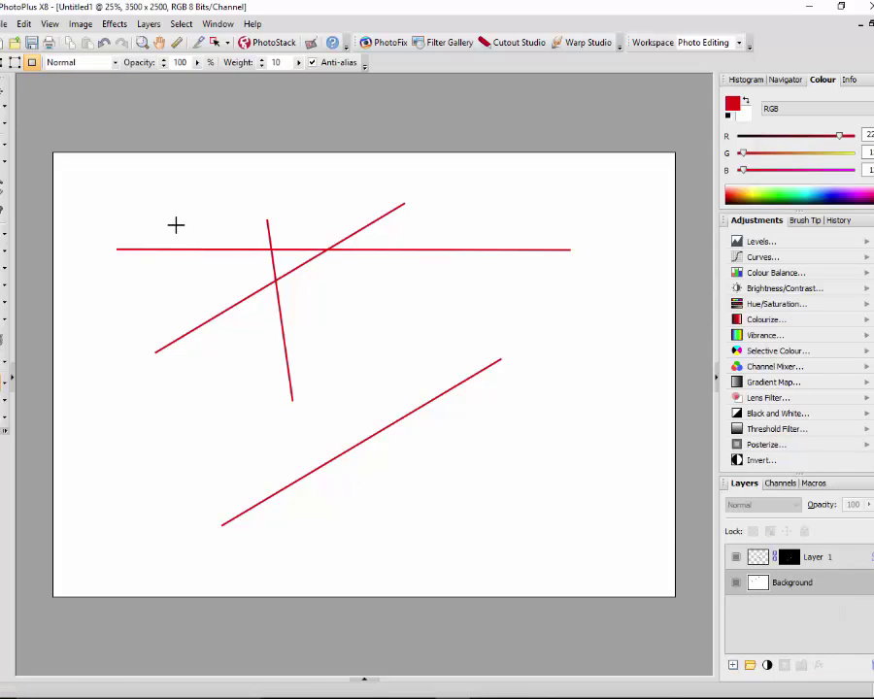
pyautogui.moveTo(335, 523); pyautogui.dragTo(510, 517)
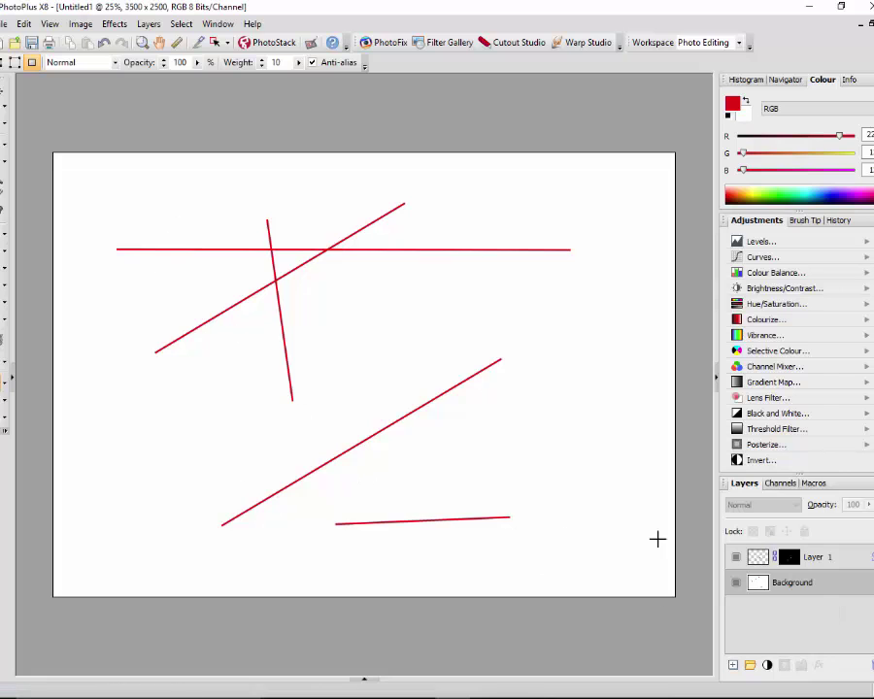
# - On the Background layer, set the line weight to 201 and draw three thick red bars: two horizontal and one slanted across the lower half
pyautogui.click(832, 554)
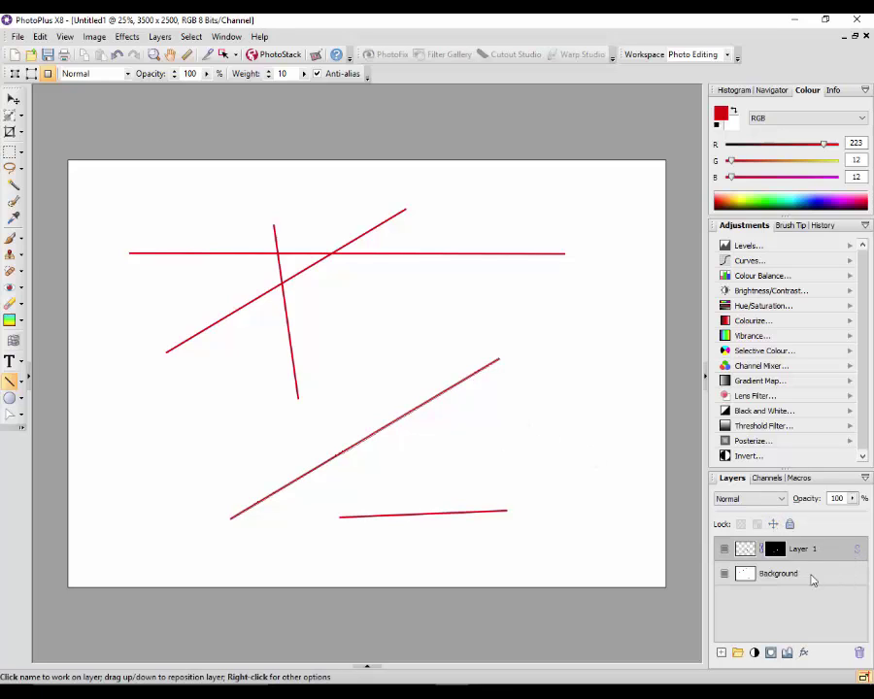
pyautogui.click(812, 574)
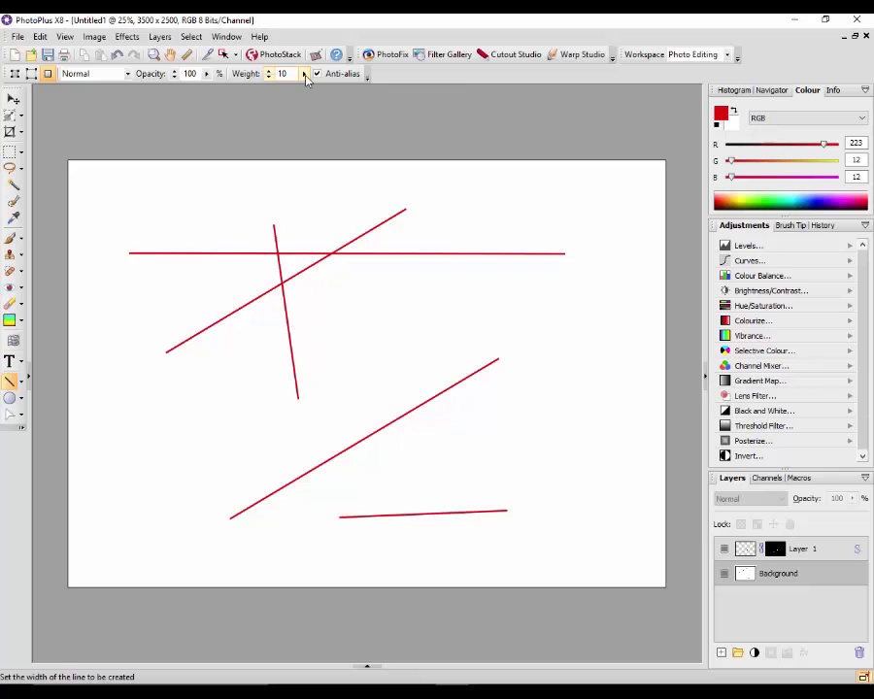
pyautogui.click(304, 75)
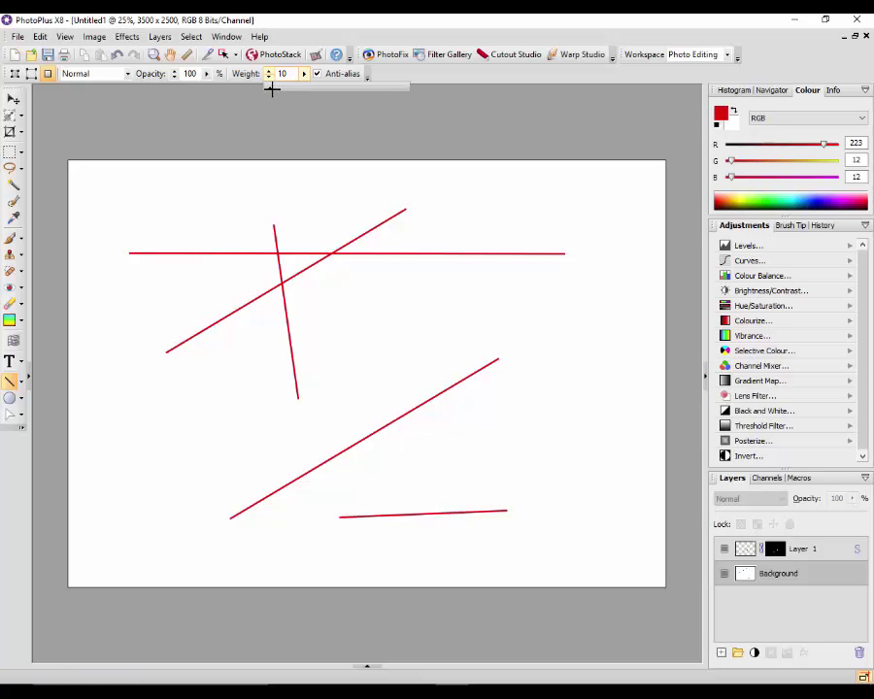
pyautogui.moveTo(272, 90); pyautogui.dragTo(298, 90)
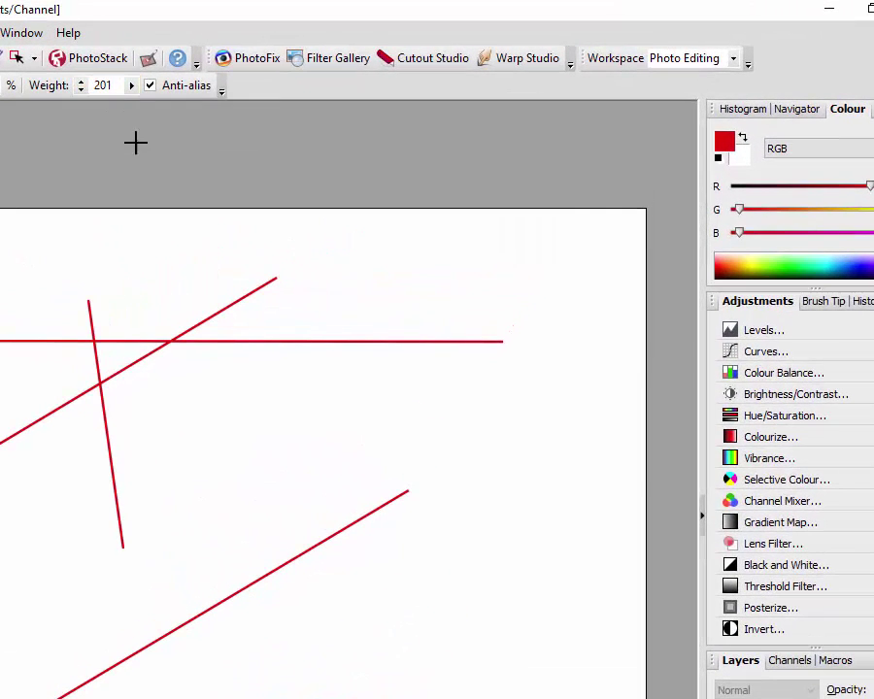
pyautogui.moveTo(163, 404); pyautogui.dragTo(578, 404)
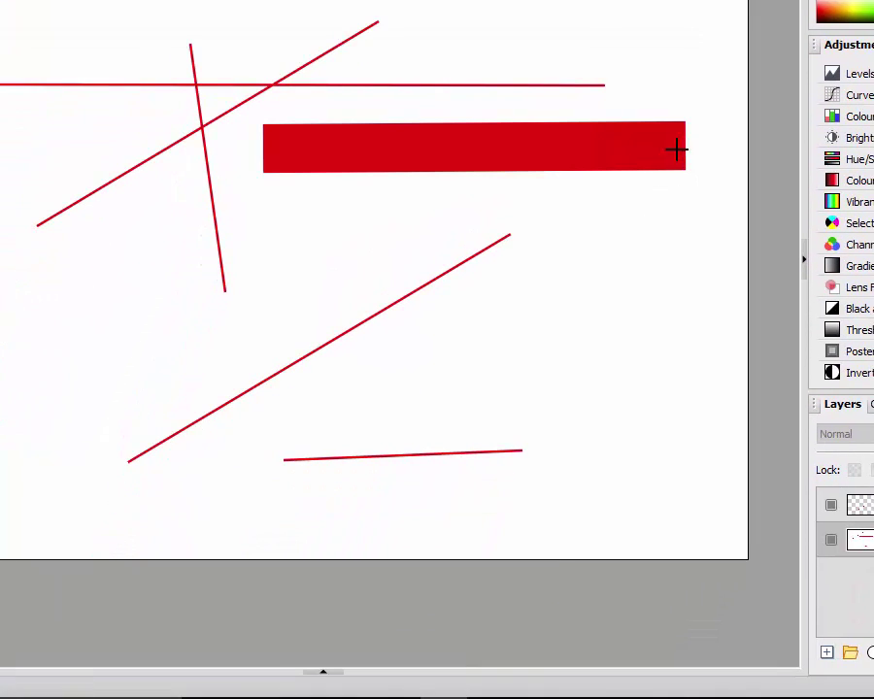
pyautogui.moveTo(626, 315); pyautogui.dragTo(59, 463)
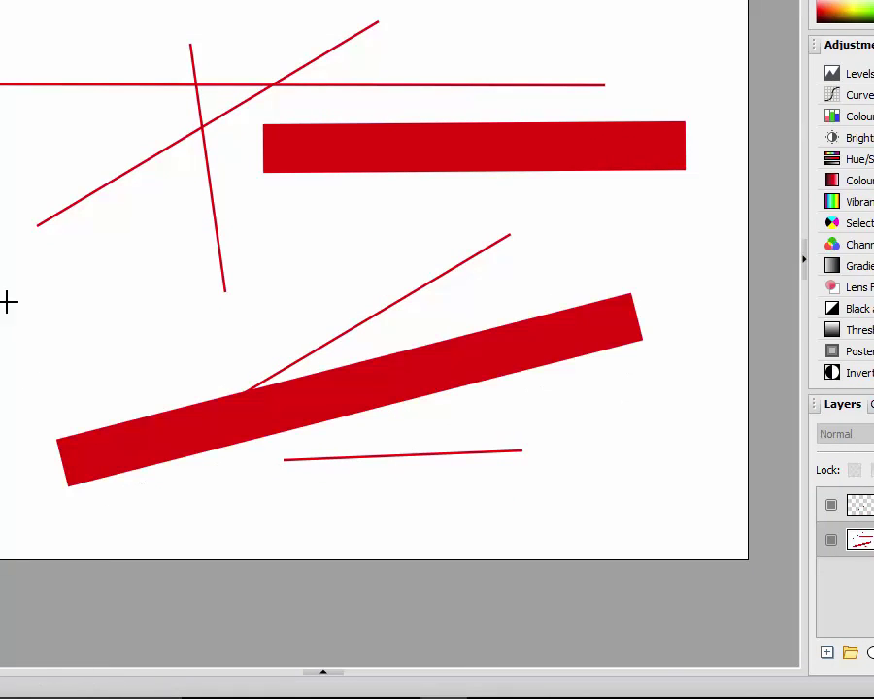
pyautogui.moveTo(7, 281); pyautogui.dragTo(279, 283)
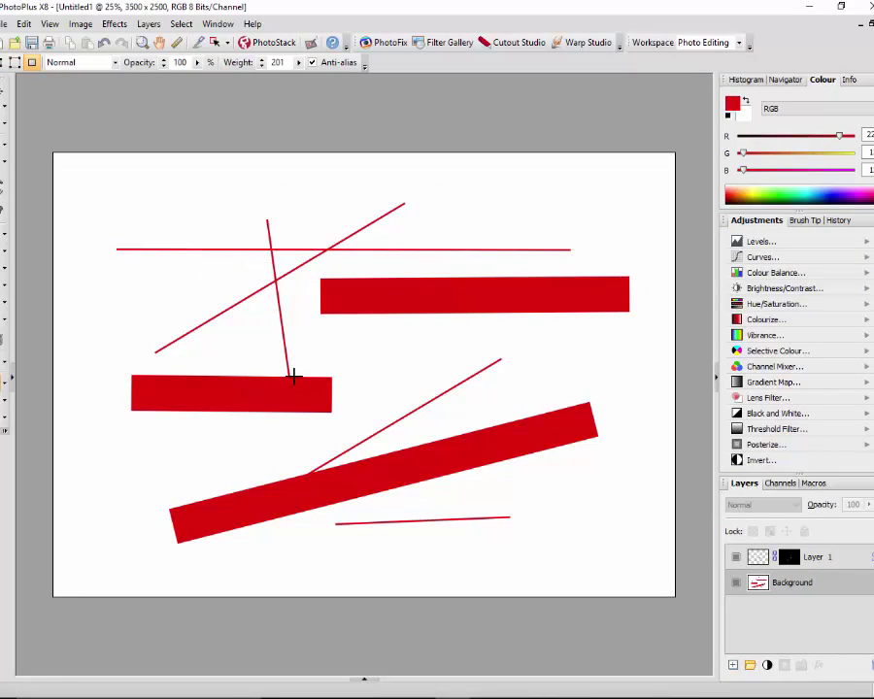
# - Undo the thick bars, paths, shape layer and extra lines until only the first long horizontal red line remains
pyautogui.hotkey('ctrl', 'z')
pyautogui.hotkey('ctrl', 'z')
pyautogui.hotkey('ctrl', 'z')
pyautogui.hotkey('ctrl', 'z')
pyautogui.hotkey('ctrl', 'z')
pyautogui.hotkey('ctrl', 'z')
pyautogui.hotkey('ctrl', 'z')
pyautogui.hotkey('ctrl', 'z')
pyautogui.hotkey('ctrl', 'z')
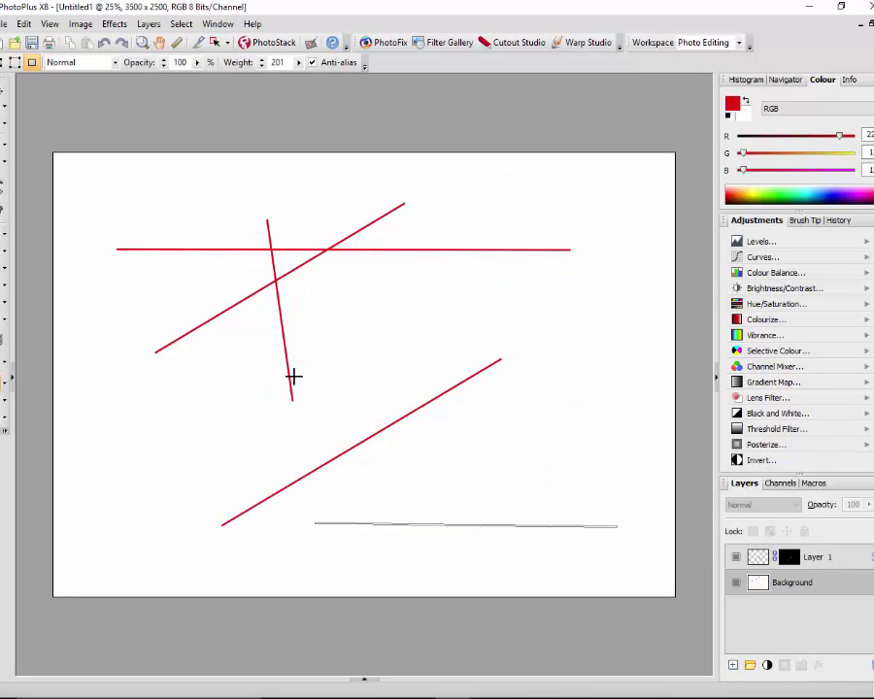
pyautogui.hotkey('ctrl', 'z')
pyautogui.hotkey('ctrl', 'z')
pyautogui.hotkey('ctrl', 'z')
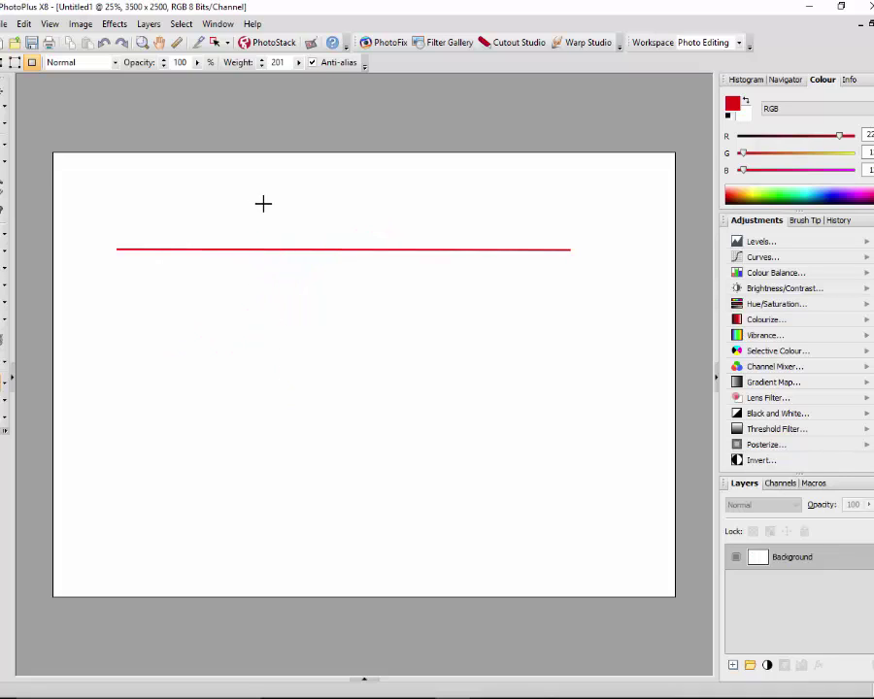
# - Set the line weight to 16 and draw a short, nearly horizontal red line above the long one
pyautogui.click(299, 63)
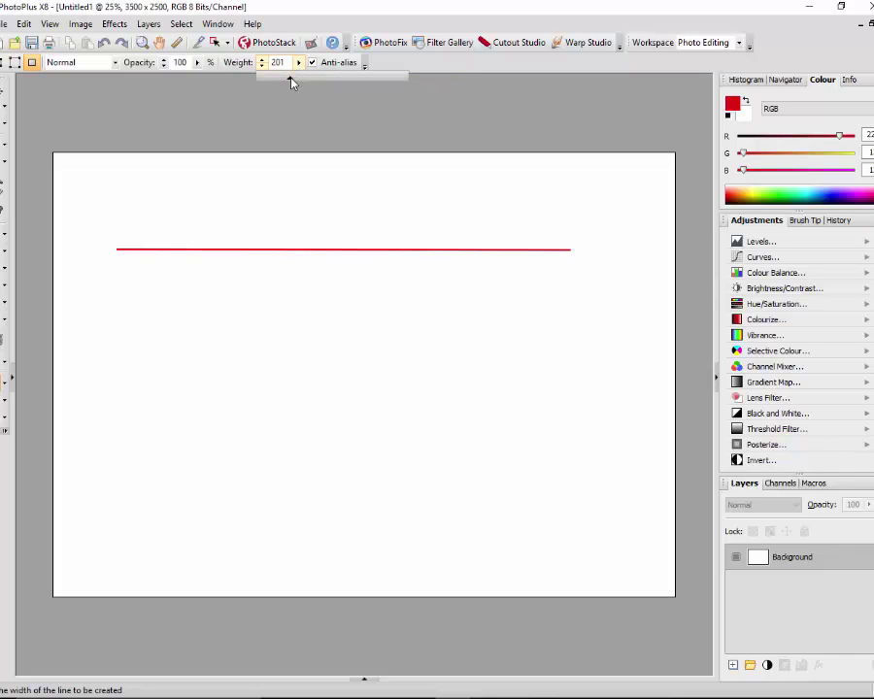
pyautogui.moveTo(290, 83); pyautogui.dragTo(283, 83)
pyautogui.moveTo(264, 80); pyautogui.dragTo(263, 78)
pyautogui.moveTo(173, 200); pyautogui.dragTo(328, 200)
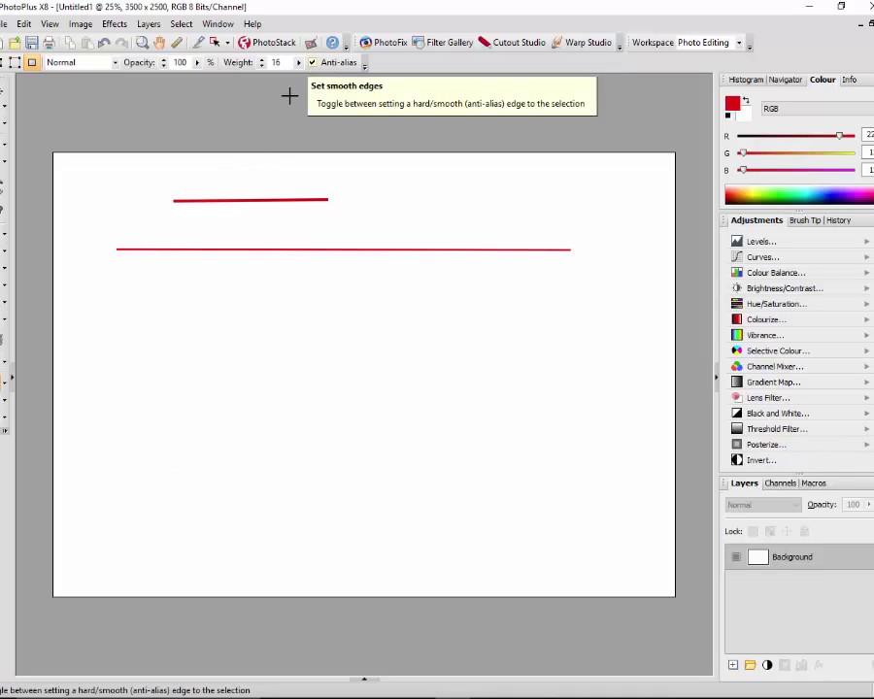
# - Turn off anti-aliasing and draw a slightly sloping line just beneath the right end of the short line
pyautogui.scroll(1, 247, 368)
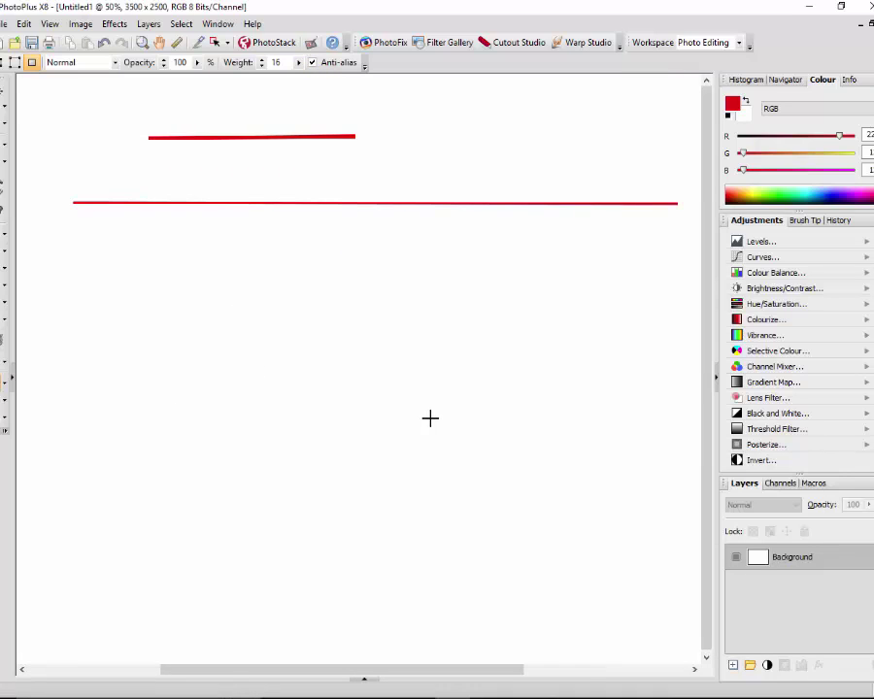
pyautogui.scroll(2, 615, 480)
pyautogui.moveTo(700, 379); pyautogui.dragTo(675, 216)
pyautogui.moveTo(410, 668); pyautogui.dragTo(334, 664)
pyautogui.moveTo(707, 279); pyautogui.dragTo(697, 227)
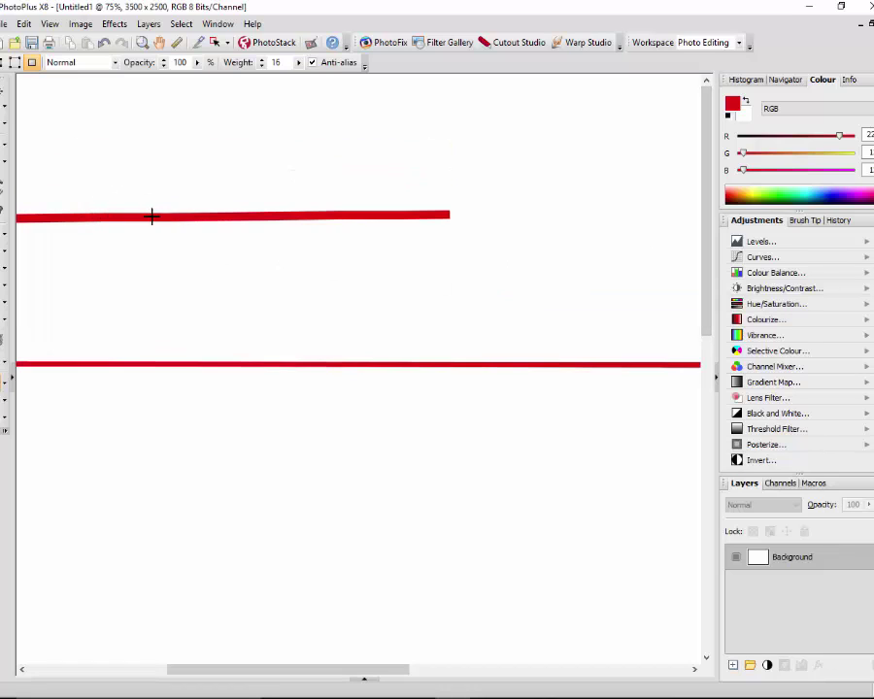
pyautogui.scroll(2, 404, 239)
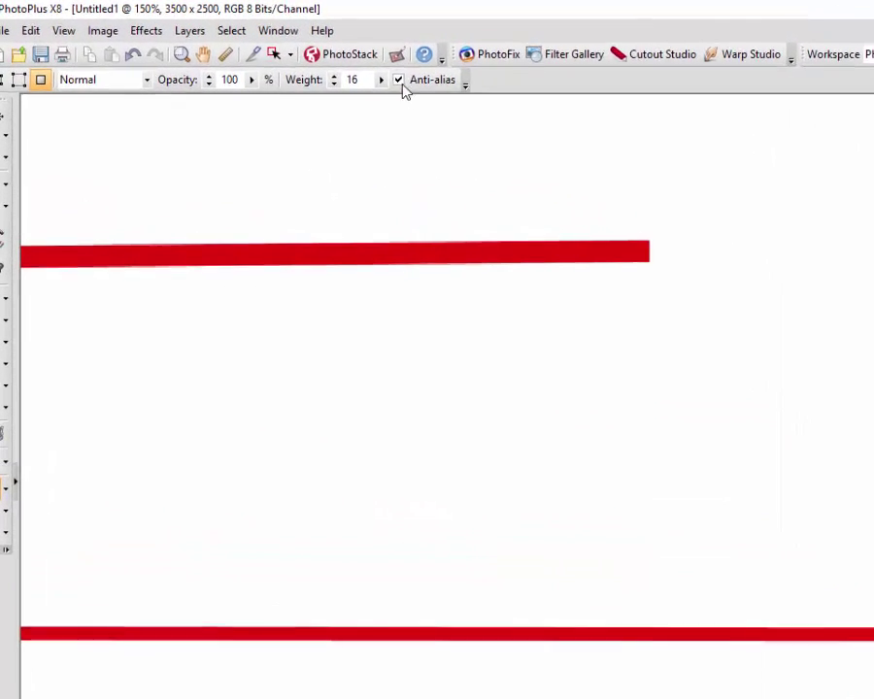
pyautogui.click(412, 84)
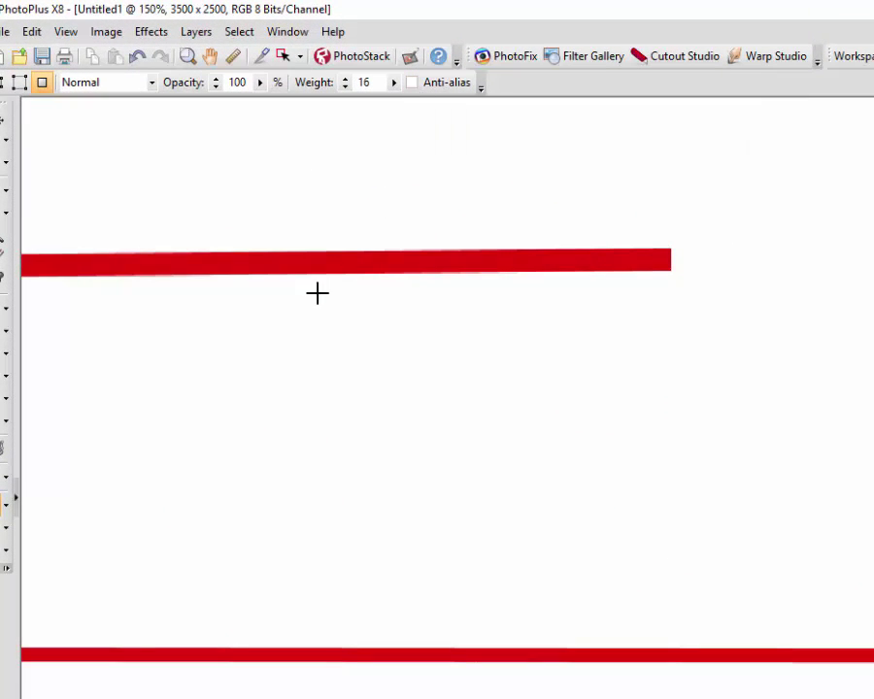
pyautogui.moveTo(100, 306); pyautogui.dragTo(735, 296)
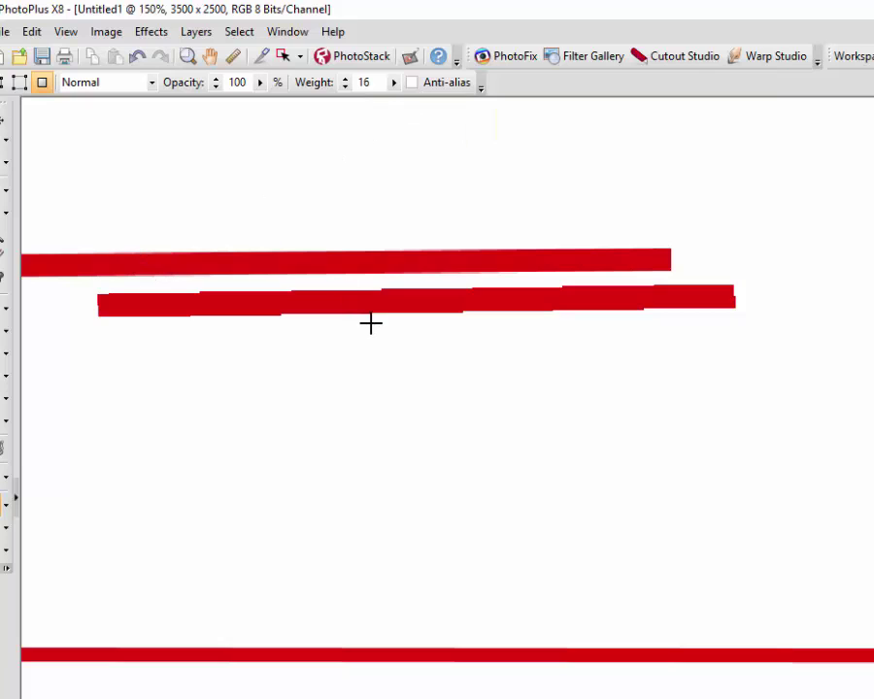
# - Turn anti-aliasing on and draw a horizontal line and a downward-slanting line beneath the jagged one
pyautogui.click(412, 86)
pyautogui.moveTo(100, 338); pyautogui.dragTo(743, 338)
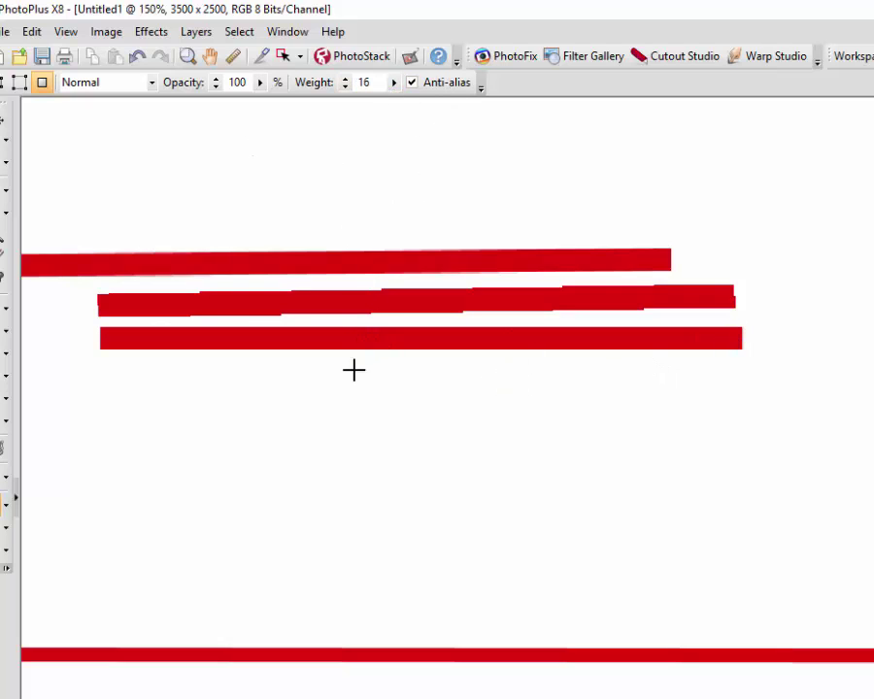
pyautogui.moveTo(101, 375); pyautogui.dragTo(648, 478)
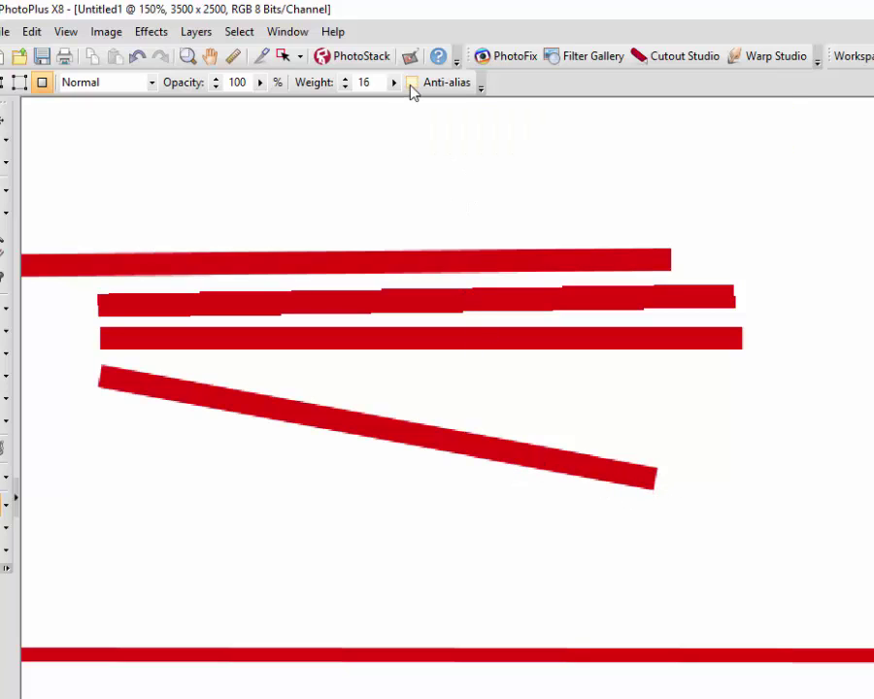
# - Draw a parallel line just below the slanted one with anti-aliasing off, and turn anti-aliasing back on
pyautogui.moveTo(92, 408); pyautogui.dragTo(649, 517)
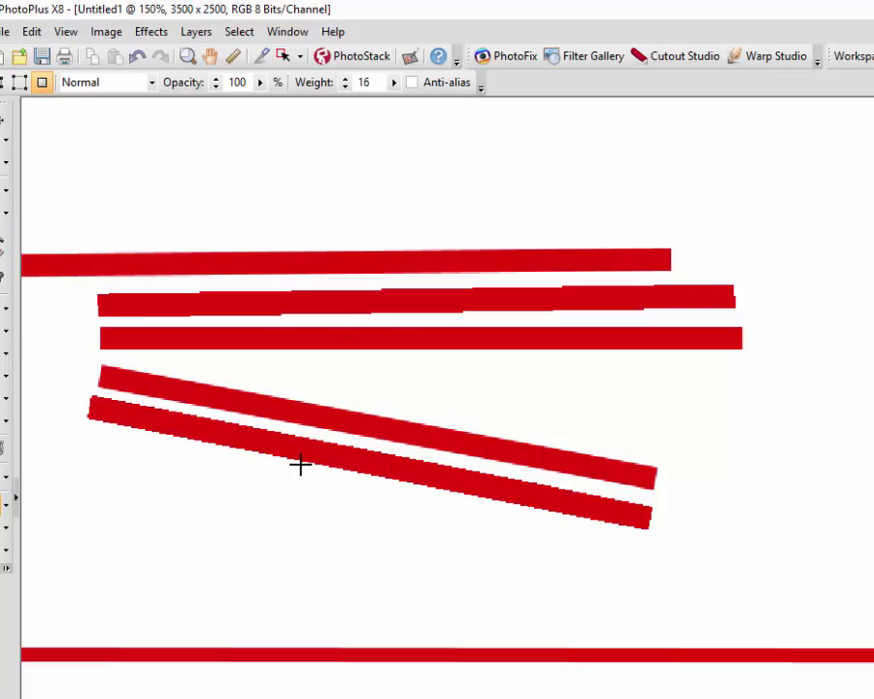
pyautogui.scroll(-1, 299, 465)
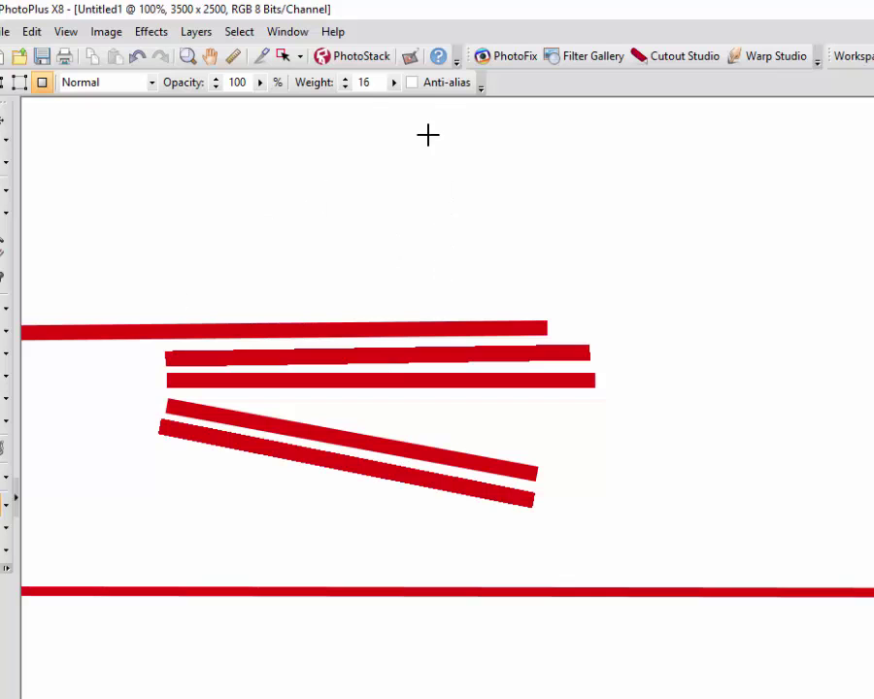
pyautogui.click(411, 84)
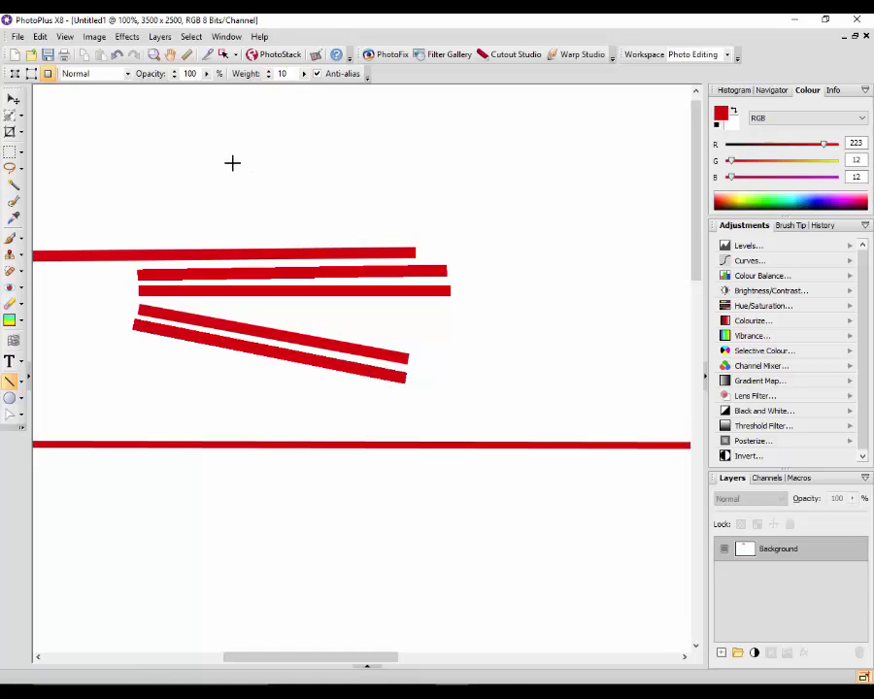
# - Set the opacity to 40% and draw a horizontal line with weight 10 above the other lines
pyautogui.click(206, 75)
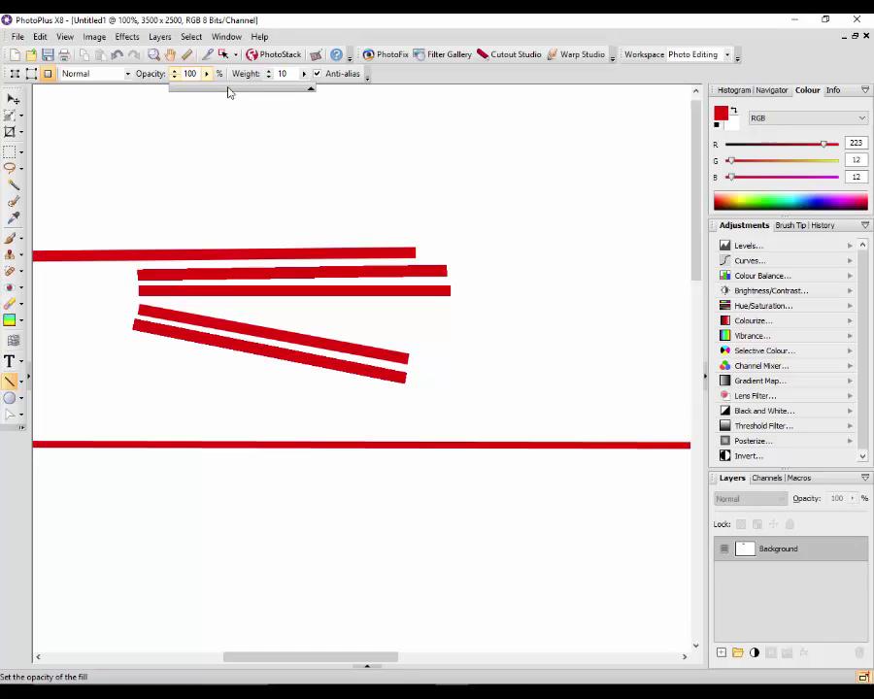
pyautogui.click(229, 88)
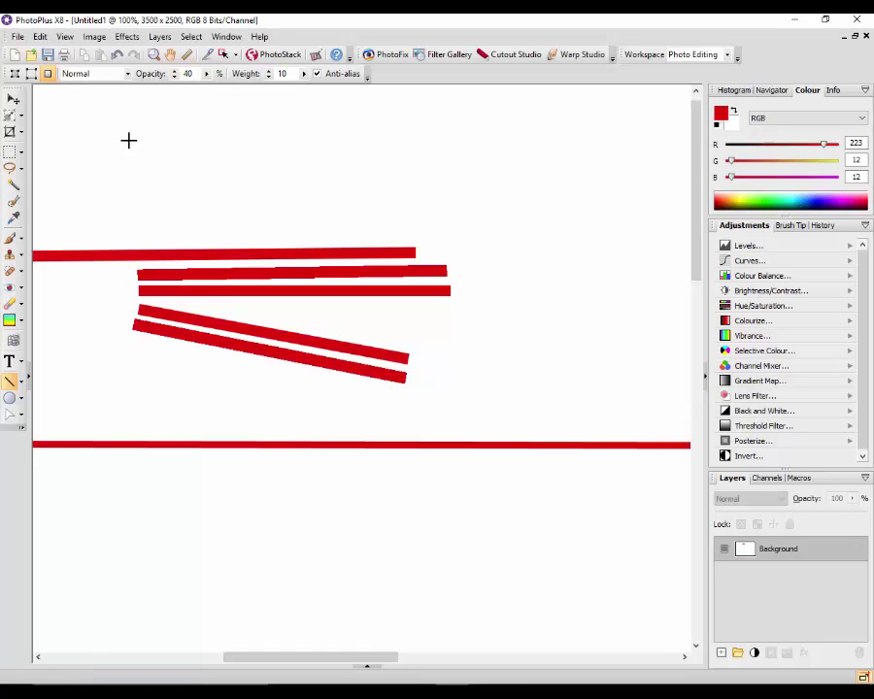
pyautogui.moveTo(118, 140); pyautogui.dragTo(496, 139)
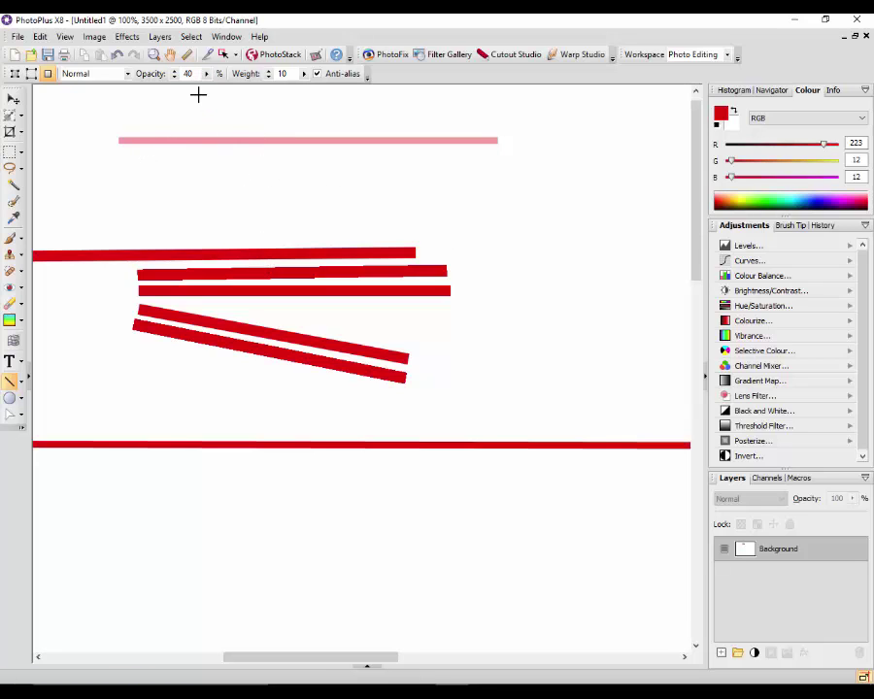
pyautogui.click(128, 75)
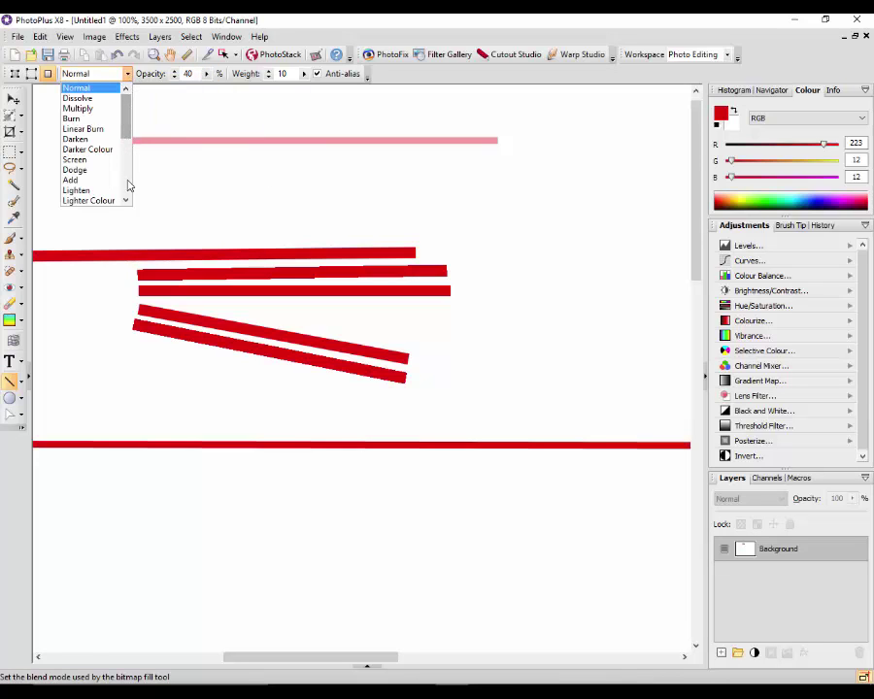
pyautogui.moveTo(125, 116); pyautogui.dragTo(124, 87)
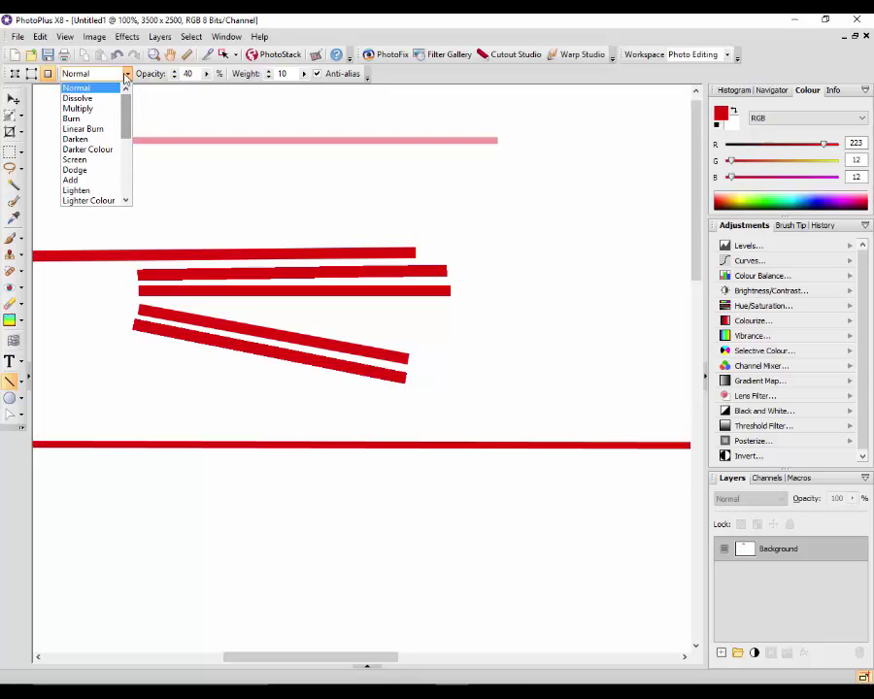
pyautogui.click(128, 75)
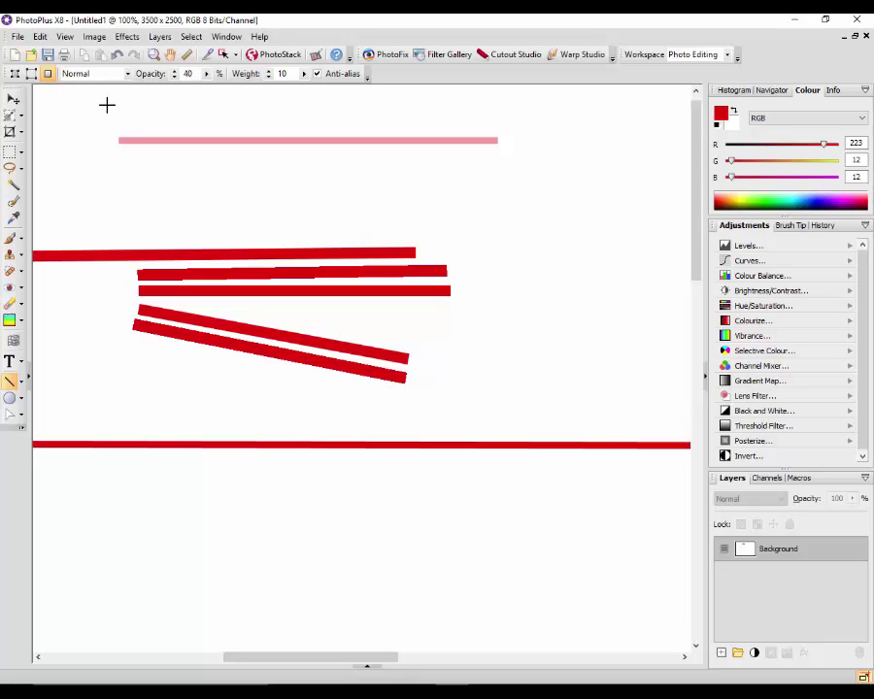
# - Restore the opacity to 100% and draw four unconstrained lines fanning out across the lower left of the canvas
pyautogui.click(207, 74)
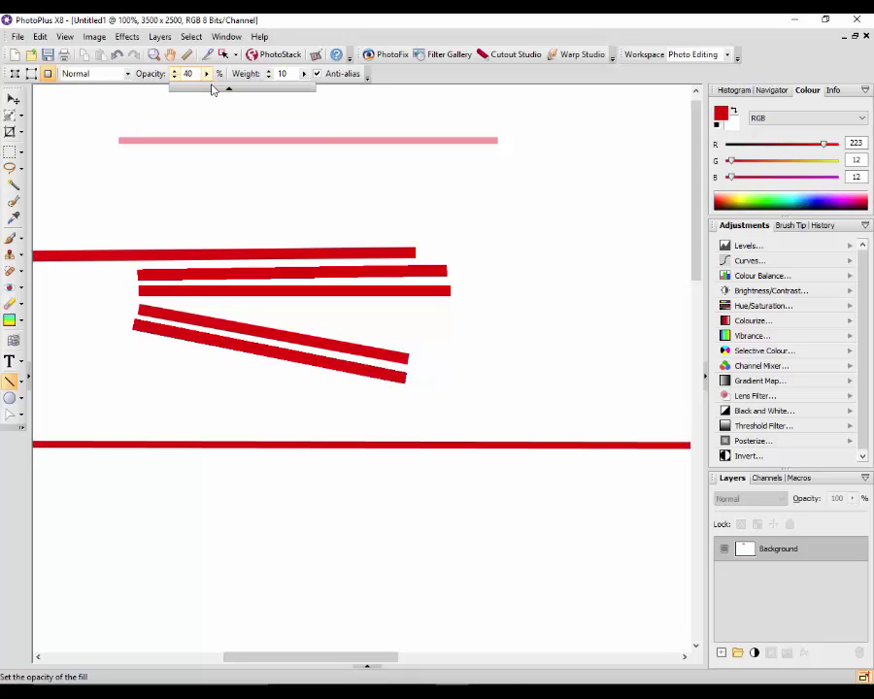
pyautogui.moveTo(259, 93); pyautogui.dragTo(308, 93)
pyautogui.scroll(-4, 407, 208)
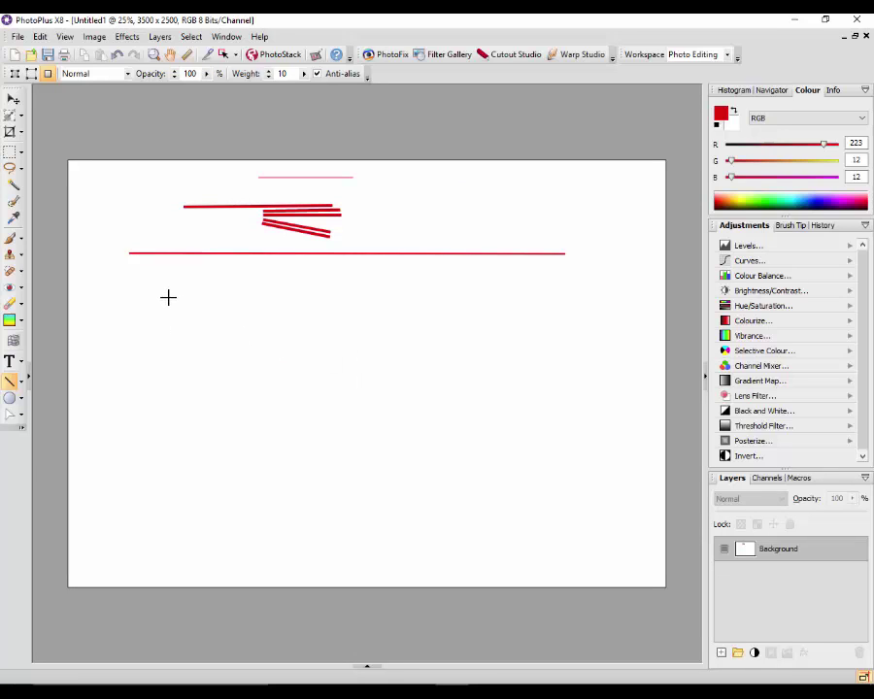
pyautogui.moveTo(168, 297); pyautogui.dragTo(395, 382)
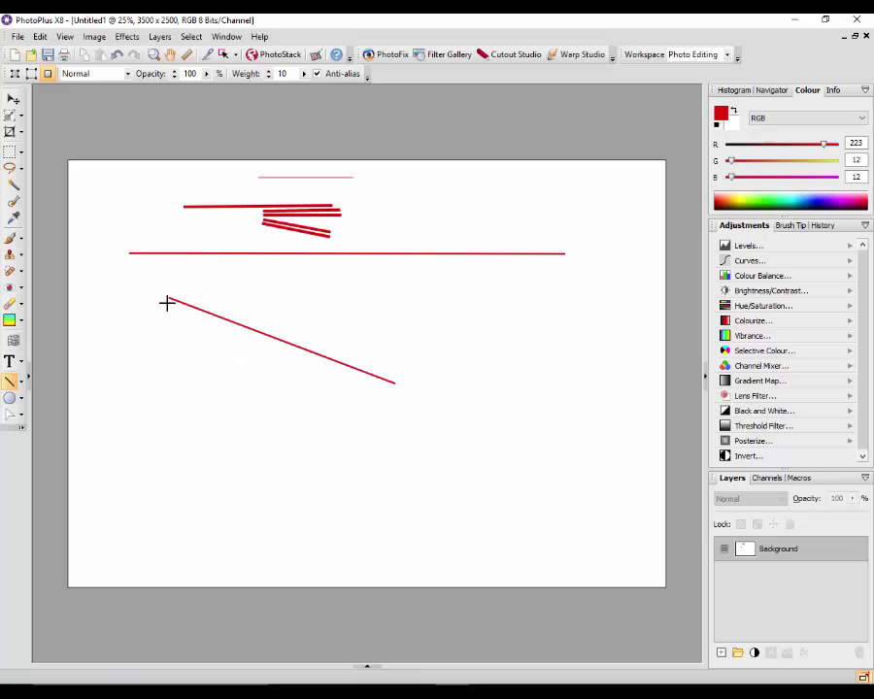
pyautogui.moveTo(167, 303); pyautogui.dragTo(325, 433)
pyautogui.moveTo(162, 318); pyautogui.dragTo(278, 469)
pyautogui.moveTo(157, 325); pyautogui.dragTo(227, 476)
pyautogui.moveTo(155, 325); pyautogui.dragTo(231, 482)
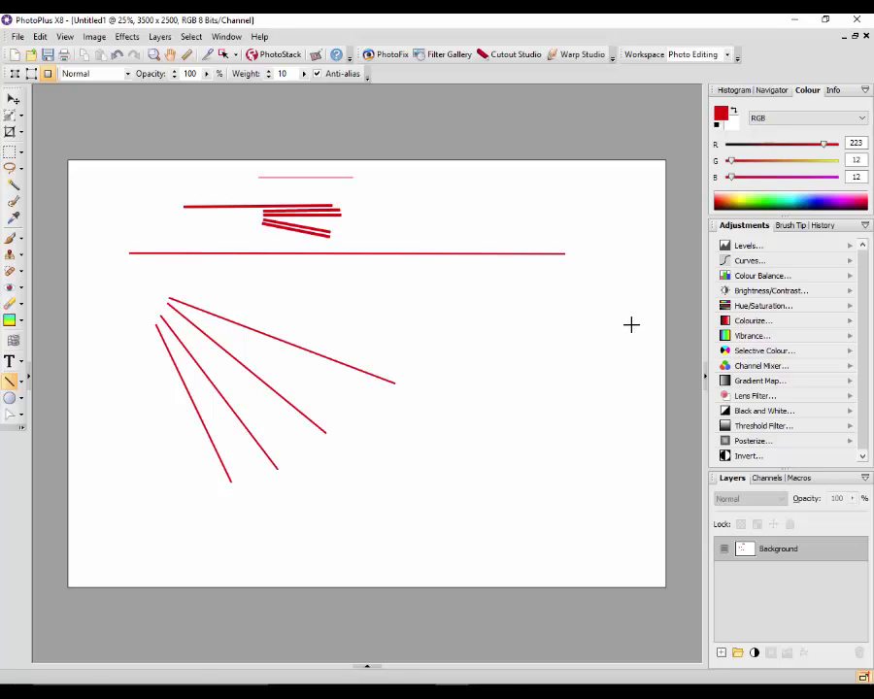
# - Draw six lines constrained to 15-degree steps from a shared point near the canvas's right edge, and add a near-vertical line beside the left fan
pyautogui.moveTo(634, 327); pyautogui.dragTo(436, 429)
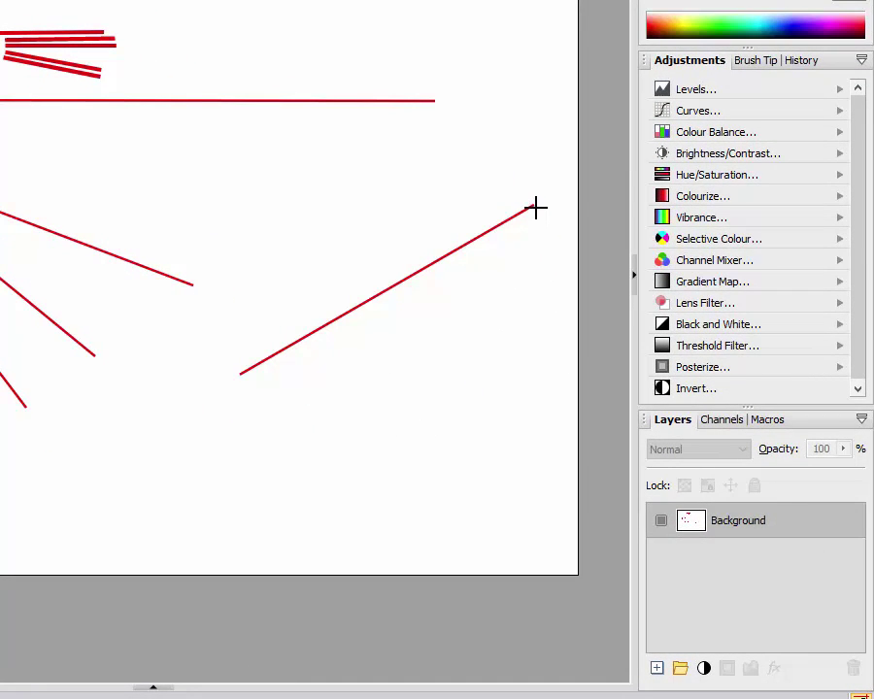
pyautogui.moveTo(533, 206); pyautogui.dragTo(479, 370)
pyautogui.moveTo(371, 407); pyautogui.dragTo(311, 453)
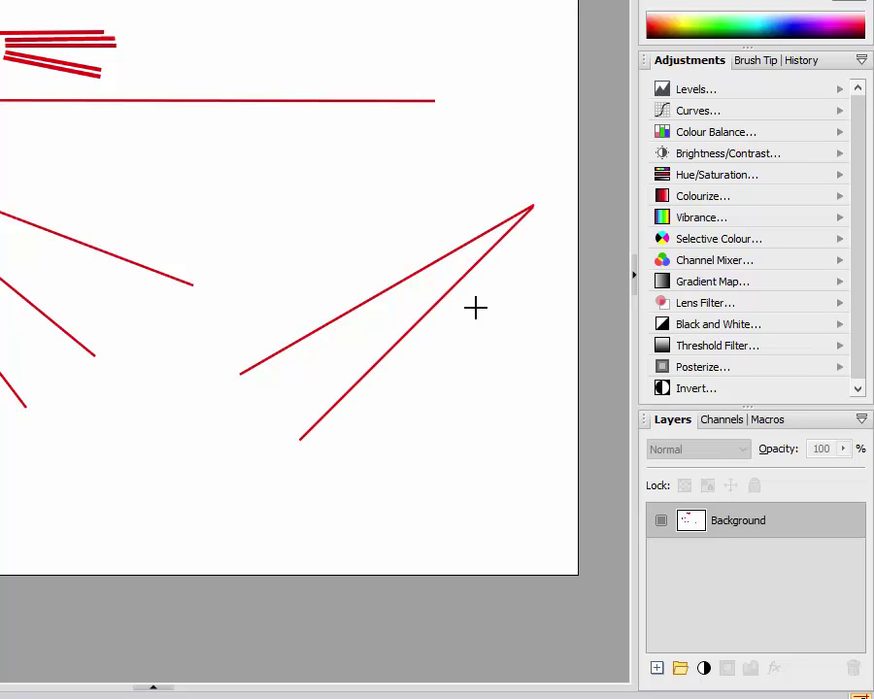
pyautogui.moveTo(533, 206); pyautogui.dragTo(383, 479)
pyautogui.moveTo(532, 206); pyautogui.dragTo(455, 507)
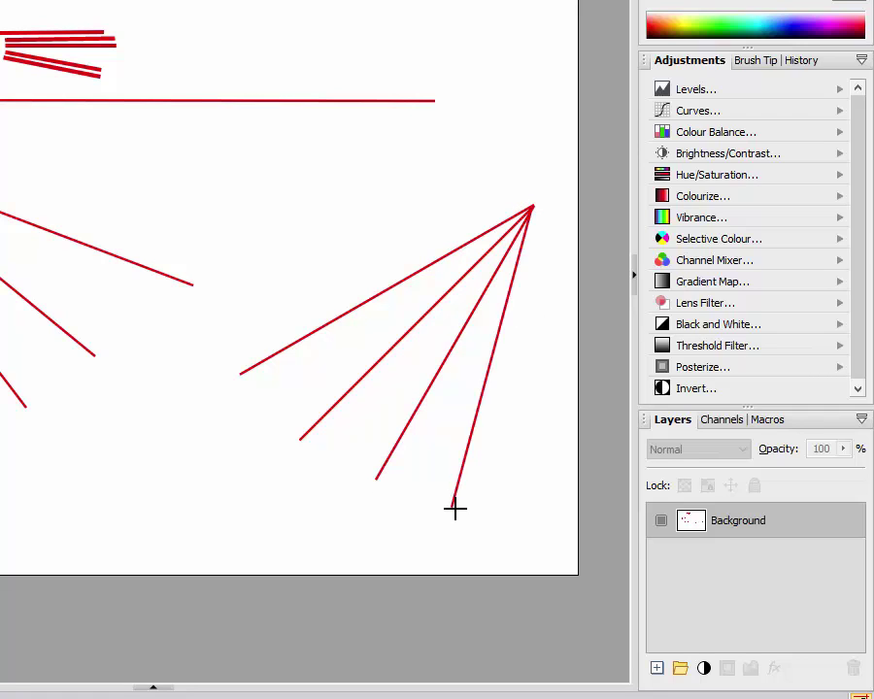
pyautogui.moveTo(533, 204); pyautogui.dragTo(532, 510)
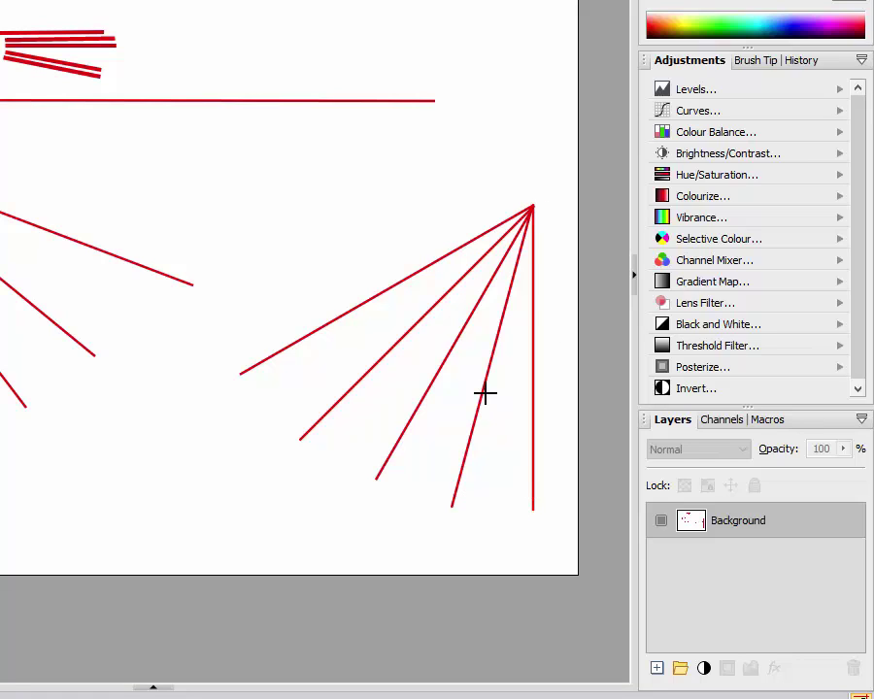
pyautogui.moveTo(532, 206); pyautogui.dragTo(210, 303)
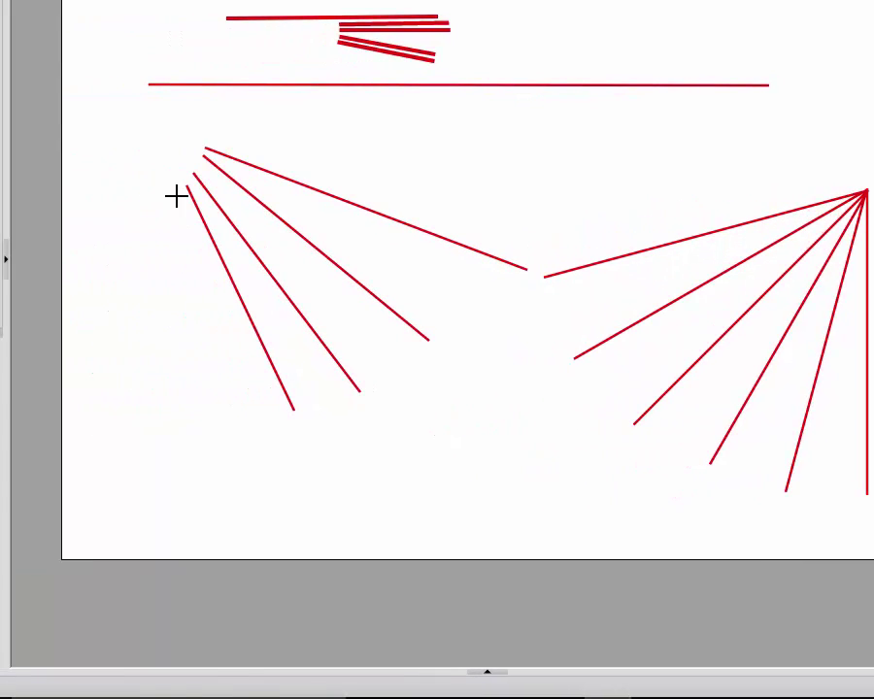
pyautogui.moveTo(177, 196); pyautogui.dragTo(190, 450)
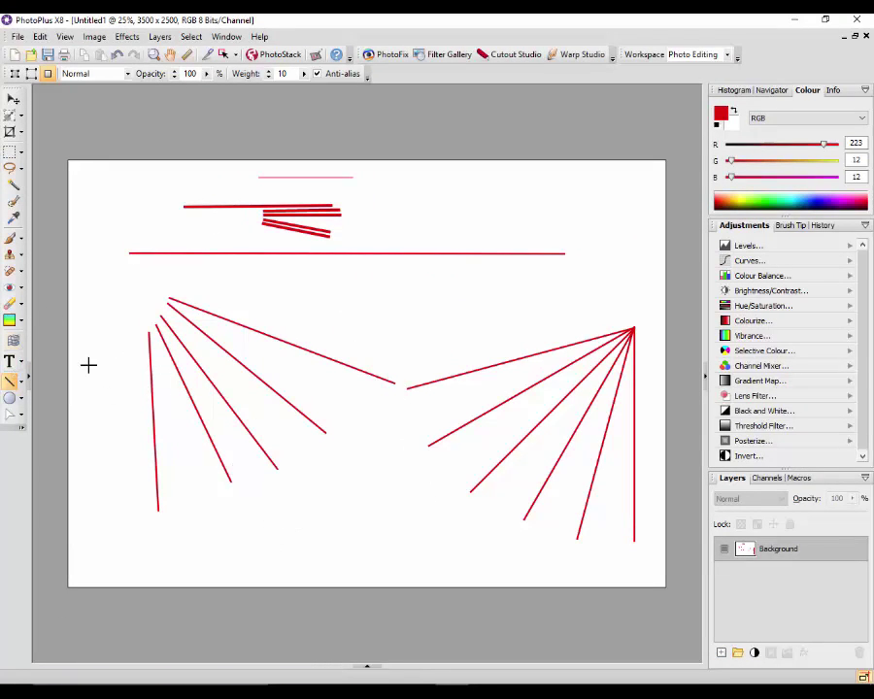
# - Switch to the IMG_5709.JPG photo and draw five lines along the church's converging vertical edges, extending them up into the sky
pyautogui.click(365, 668)
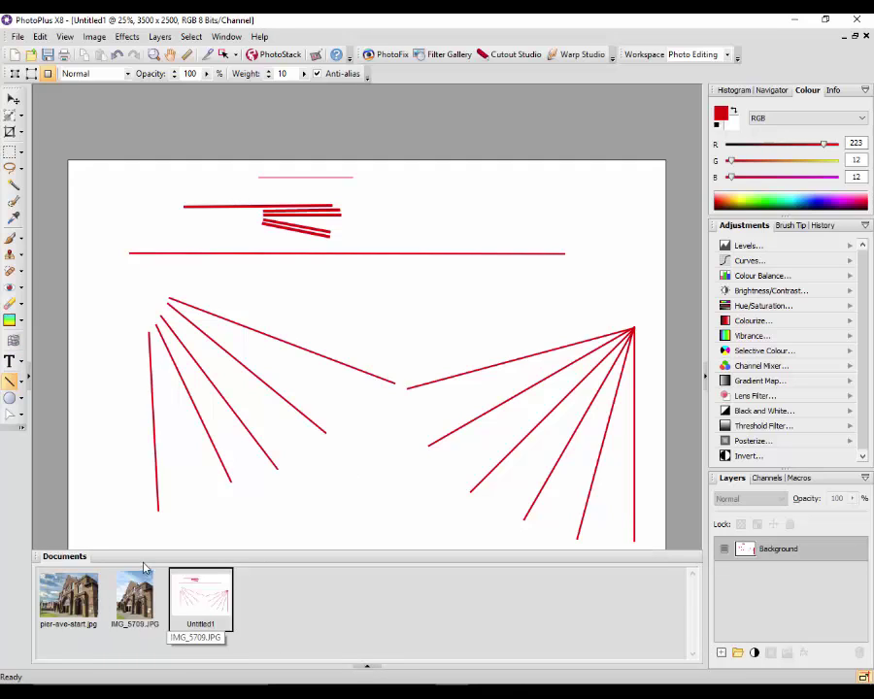
pyautogui.click(135, 595)
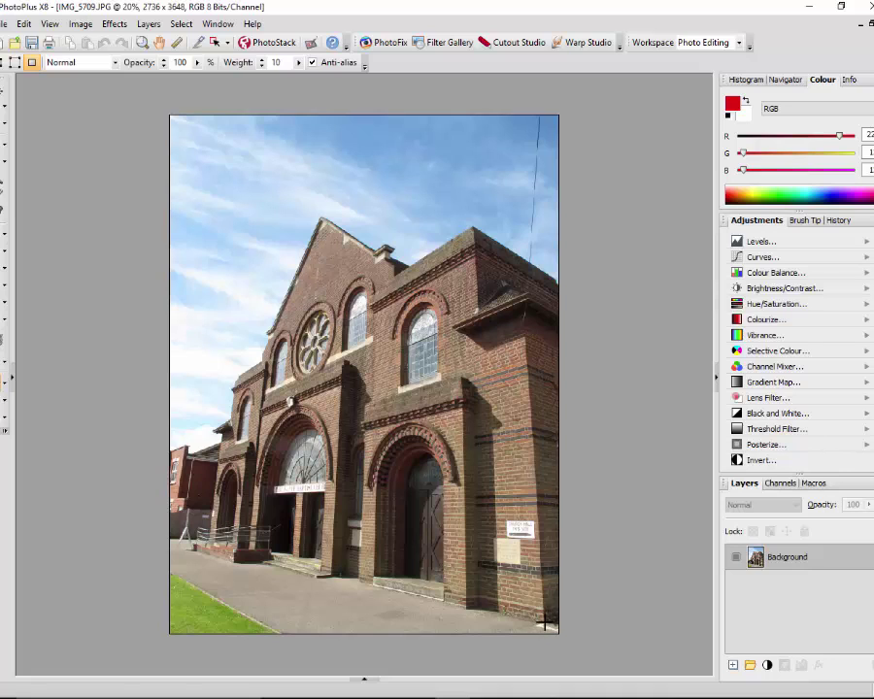
pyautogui.moveTo(546, 622); pyautogui.dragTo(505, 127)
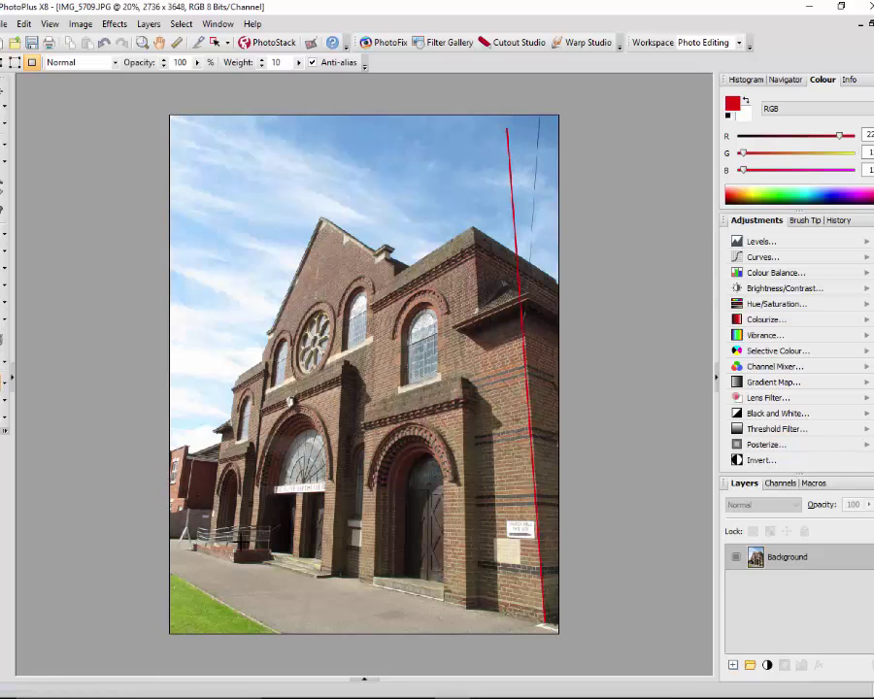
pyautogui.moveTo(208, 537); pyautogui.dragTo(258, 163)
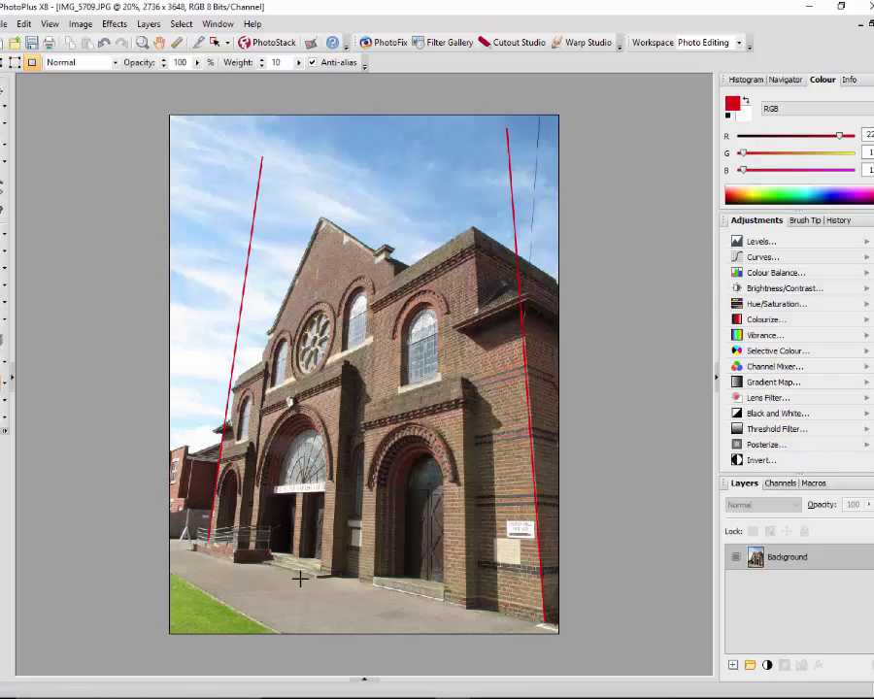
pyautogui.moveTo(331, 573); pyautogui.dragTo(352, 140)
pyautogui.moveTo(358, 579); pyautogui.dragTo(369, 140)
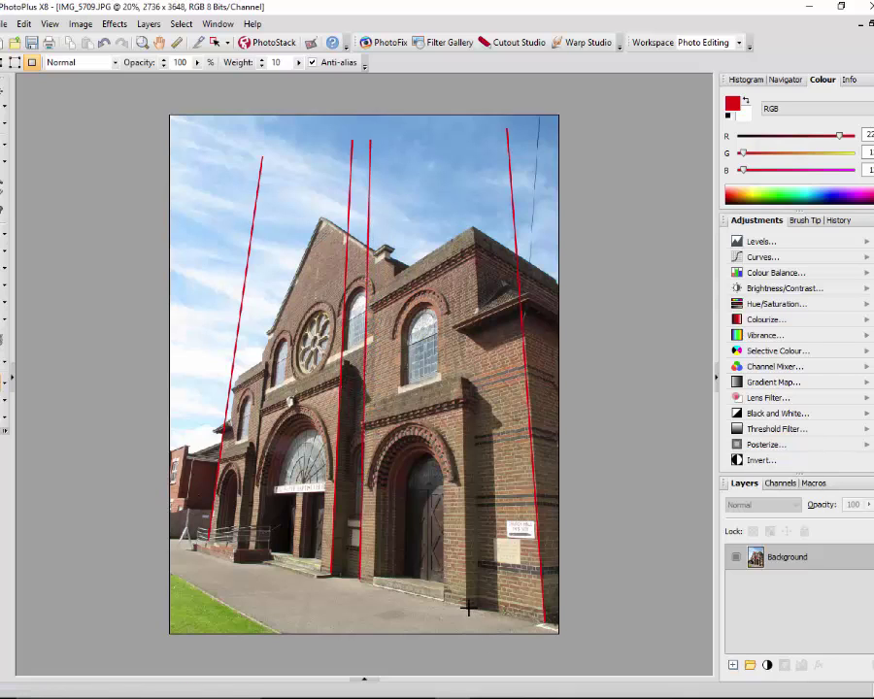
pyautogui.moveTo(466, 607); pyautogui.dragTo(458, 170)
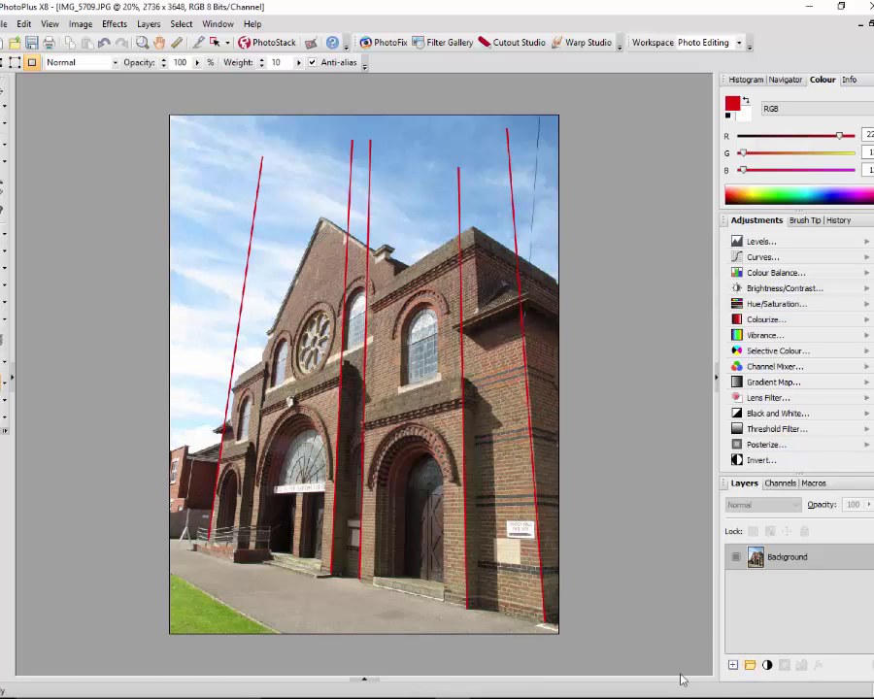
# - Add a new layer with the default name and 100% opacity, and draw three near-horizontal lines across the sky and roofline on it
pyautogui.click(733, 666)
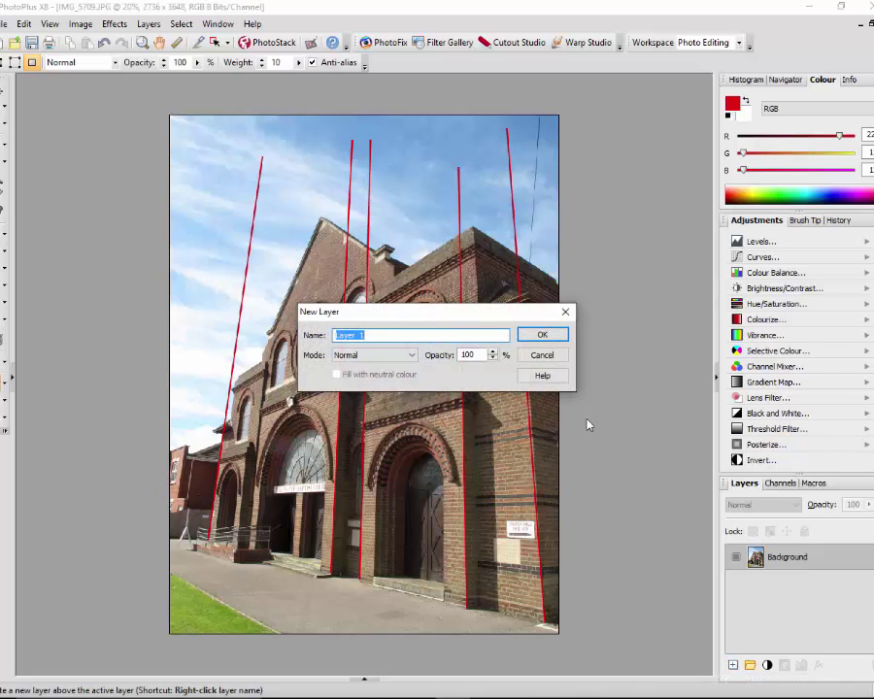
pyautogui.click(541, 335)
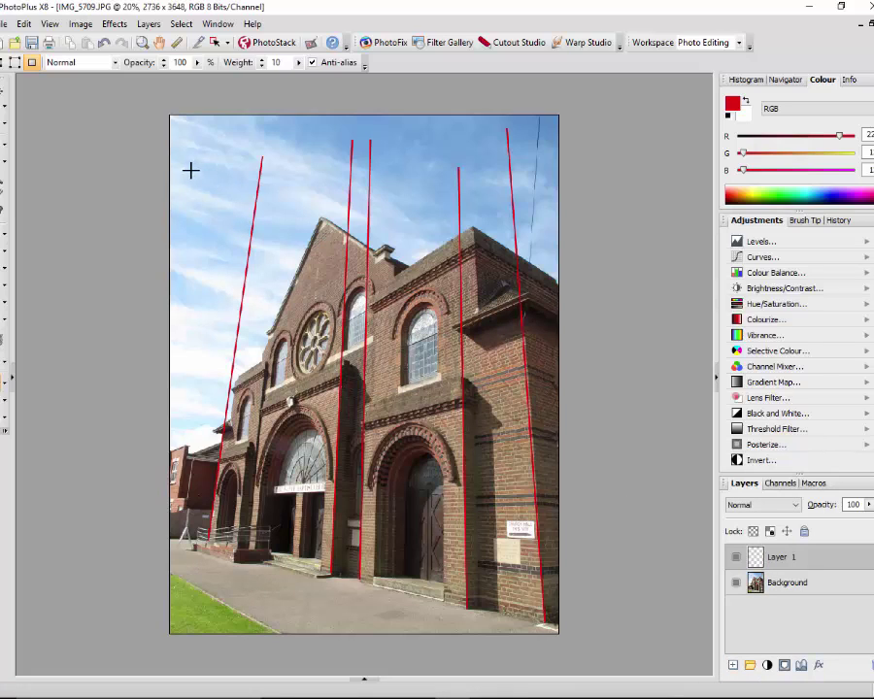
pyautogui.moveTo(192, 169)
pyautogui.mouseDown()
pyautogui.moveTo(460, 193)
pyautogui.moveTo(536, 163)
pyautogui.mouseUp()
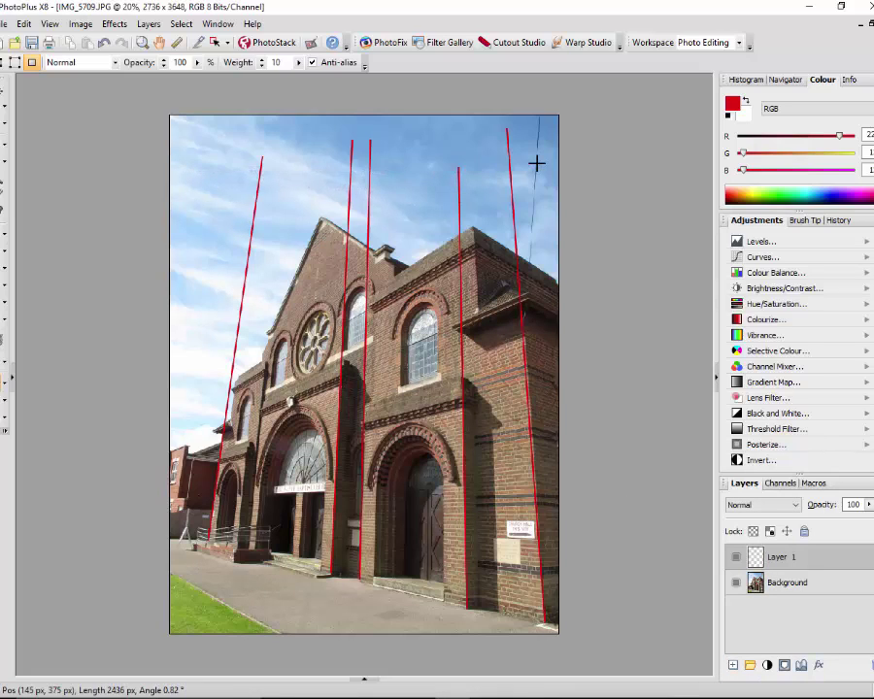
pyautogui.moveTo(203, 204); pyautogui.dragTo(540, 199)
pyautogui.moveTo(205, 250); pyautogui.dragTo(543, 234)
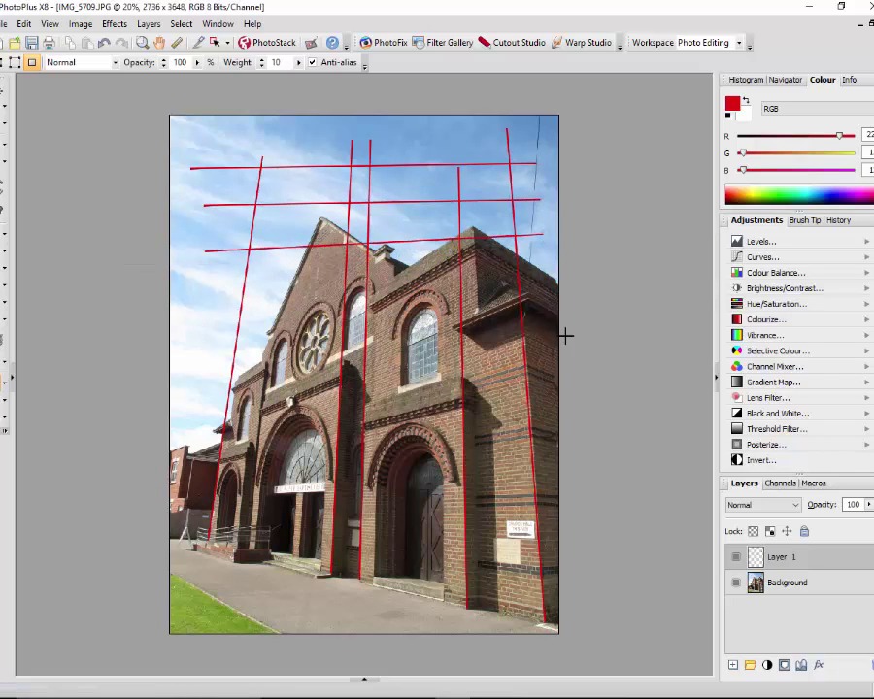
# - Hide and show Layer 1 twice to compare the photo with and without the horizontal lines
pyautogui.click(735, 558)
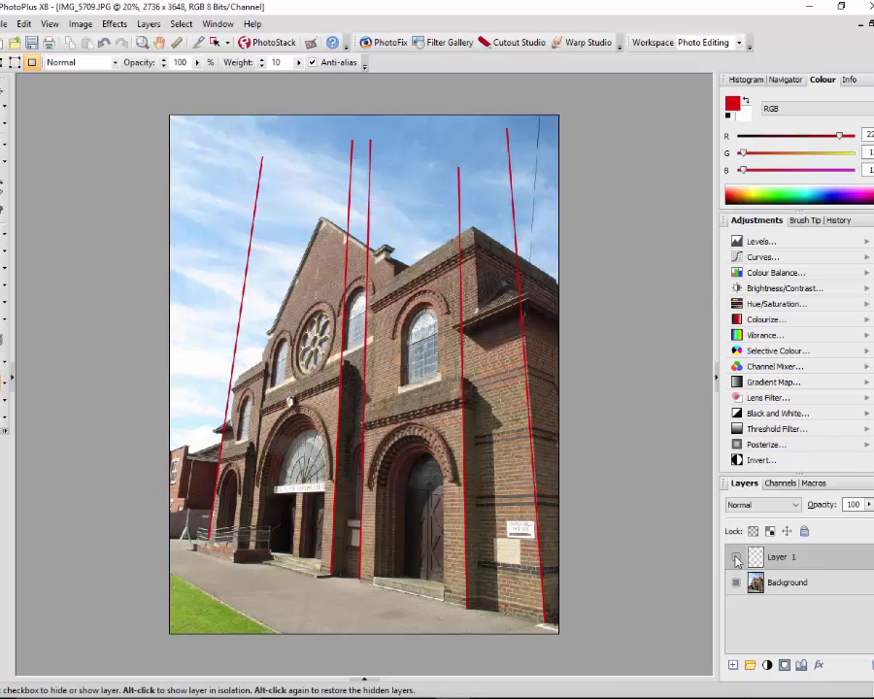
pyautogui.click(735, 559)
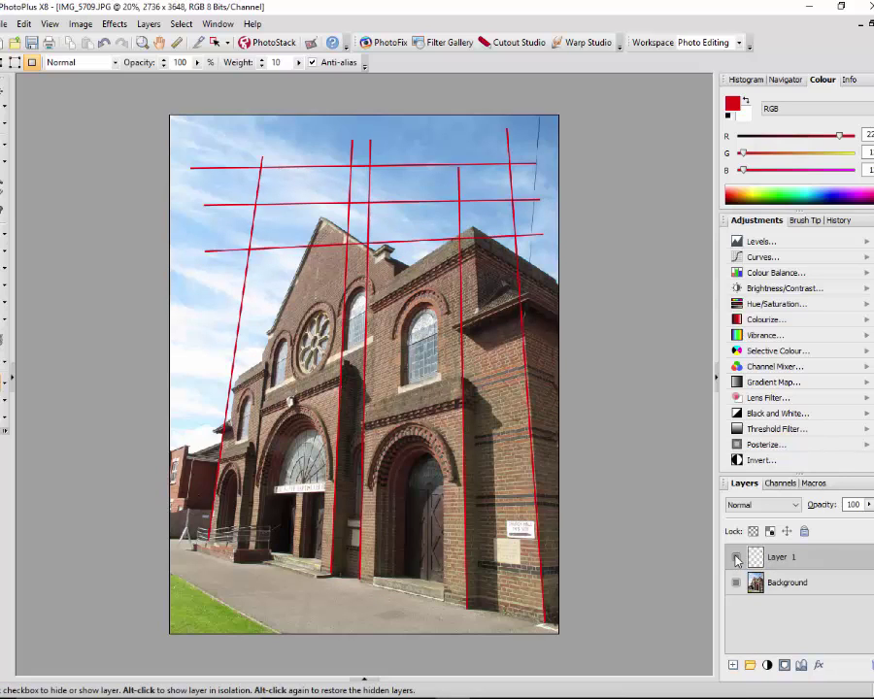
pyautogui.click(735, 558)
pyautogui.click(735, 558)
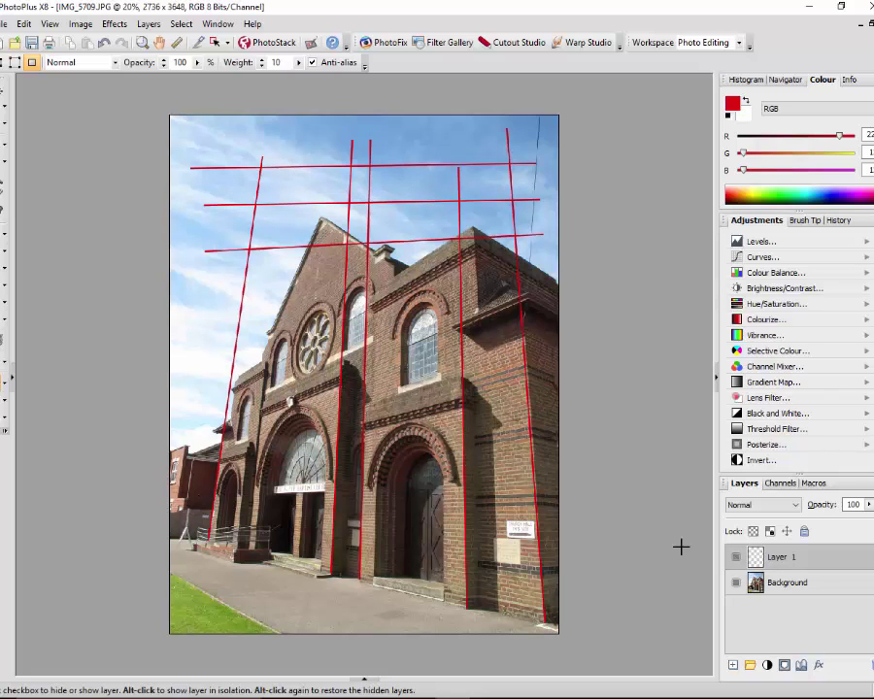